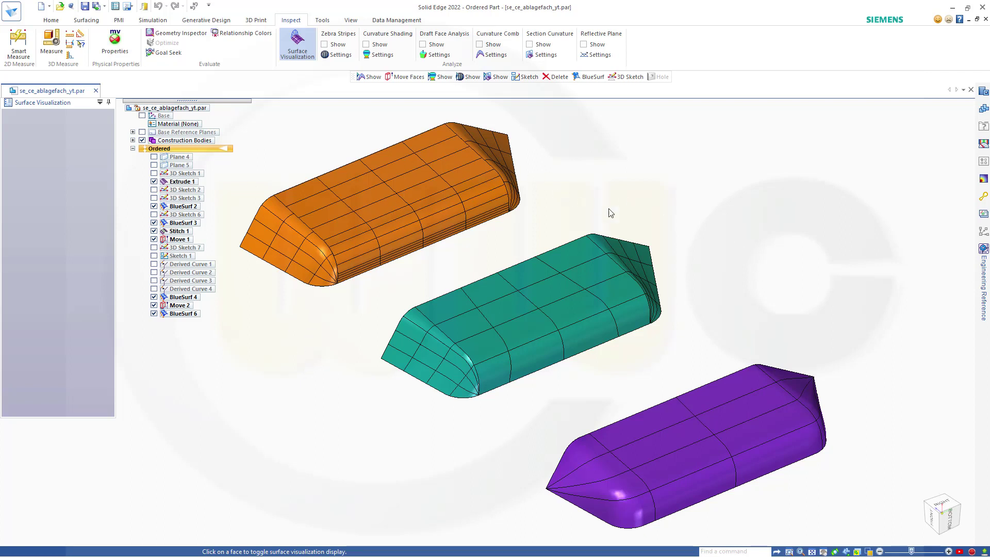
{"action": "middle_click_drag", "start_coordinate": [734, 256], "coordinate": [716, 246]}
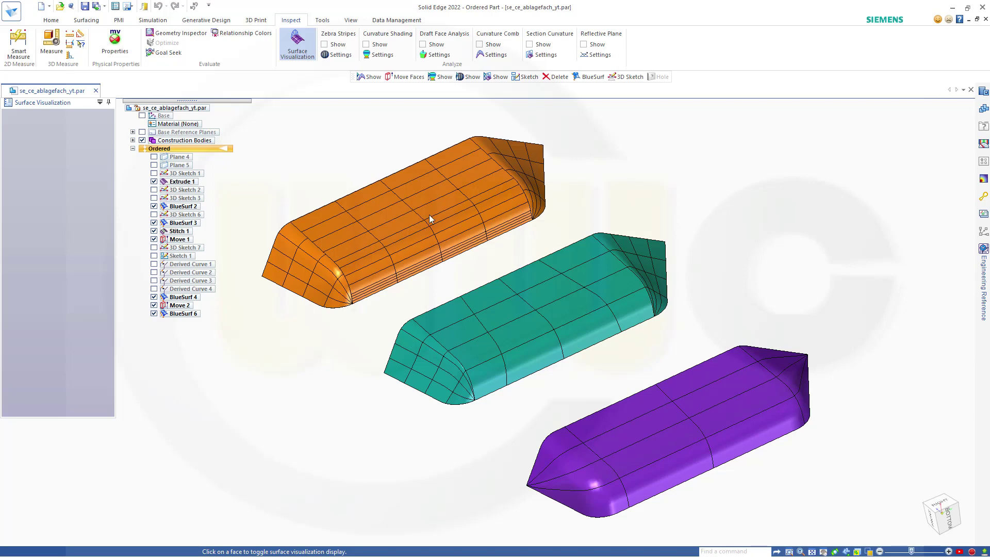
{"action": "mouse_move", "coordinate": [736, 263]}
{"action": "middle_mouse_down"}
{"action": "mouse_move", "coordinate": [734, 231]}
{"action": "mouse_move", "coordinate": [744, 267]}
{"action": "middle_mouse_up"}
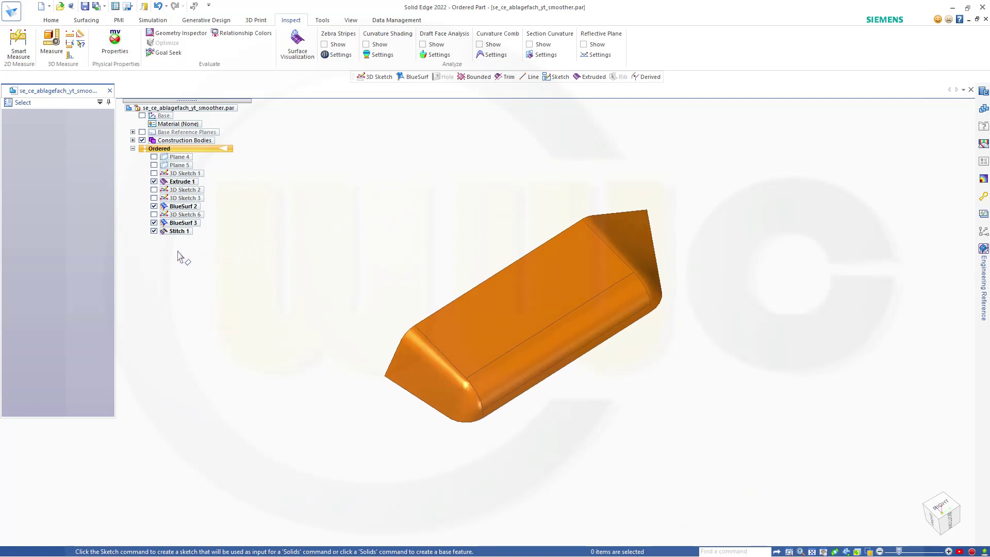
- Hide the surface features and show the base reference planes together with Plane 4 and Plane 5
{"action": "left_click", "coordinate": [154, 231]}
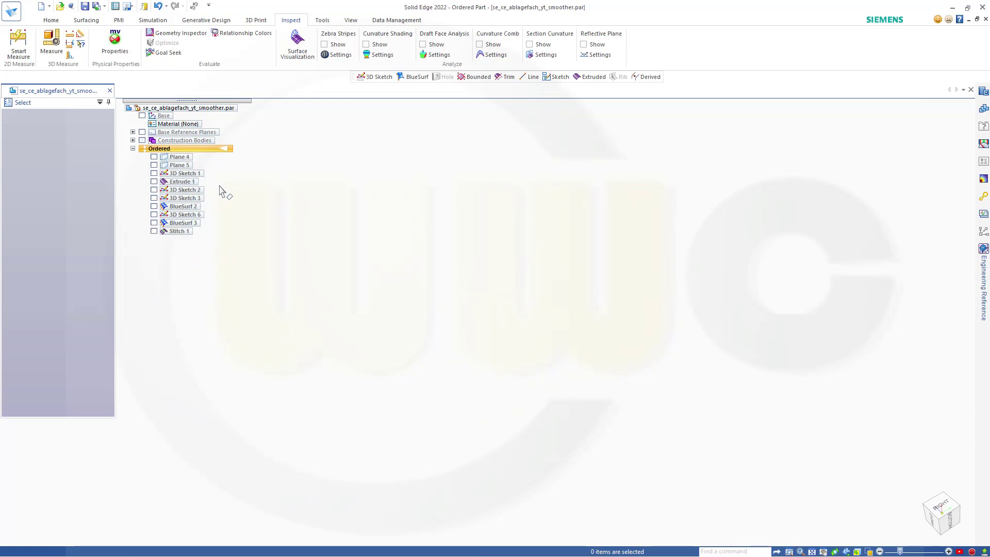
{"action": "left_click", "coordinate": [142, 132]}
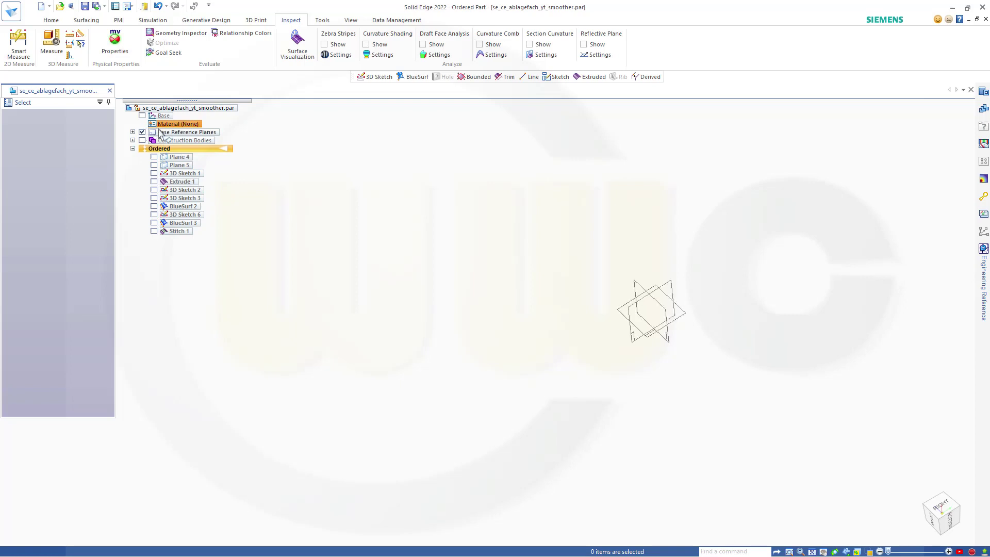
{"action": "left_click", "coordinate": [153, 157]}
{"action": "left_click", "coordinate": [154, 165]}
- Show 3D Sketch 1, 3D Sketch 2, 3D Sketch 3 and 3D Sketch 6
{"action": "left_click", "coordinate": [153, 173]}
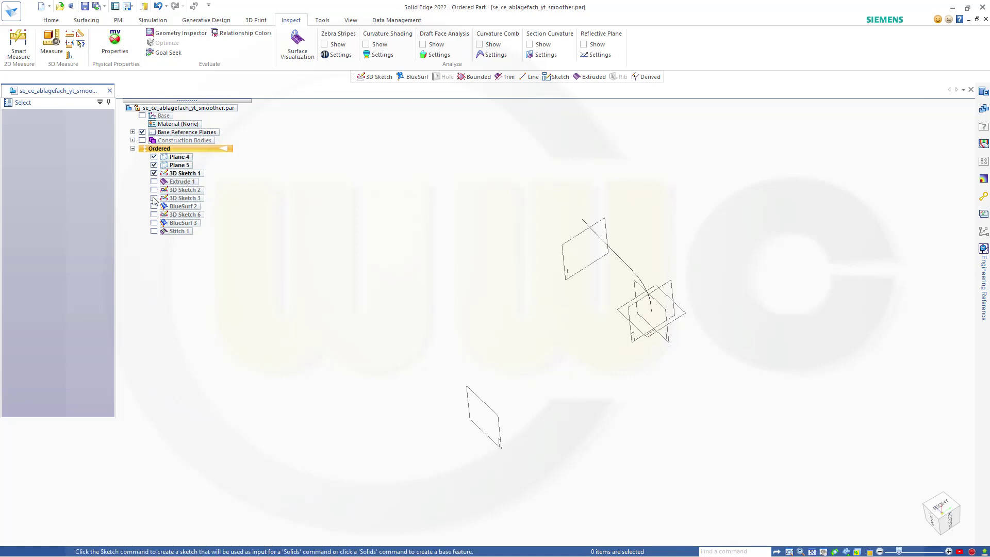
{"action": "left_click", "coordinate": [153, 198]}
{"action": "left_click", "coordinate": [153, 189]}
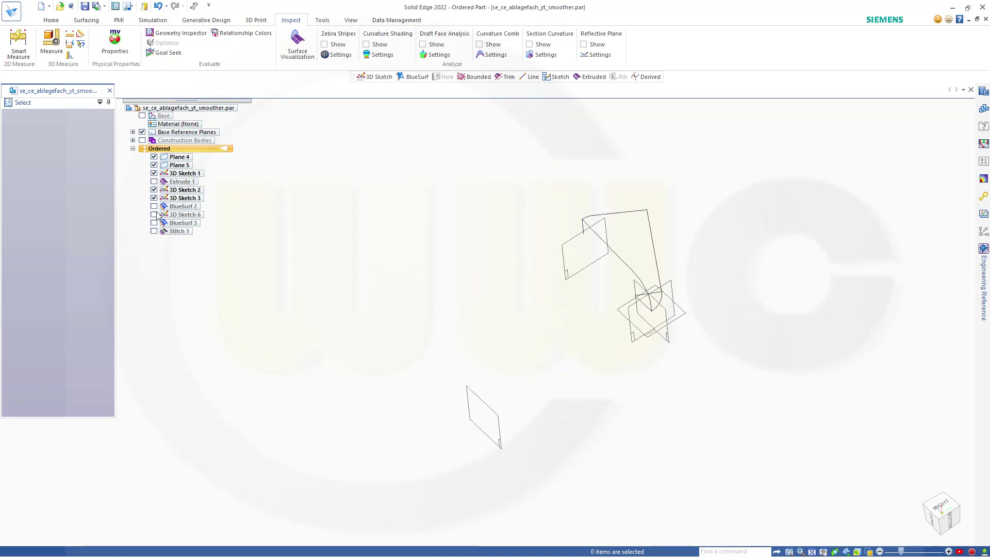
{"action": "left_click", "coordinate": [154, 214]}
{"action": "mouse_move", "coordinate": [445, 301]}
{"action": "middle_mouse_down"}
{"action": "mouse_move", "coordinate": [466, 273]}
{"action": "mouse_move", "coordinate": [486, 281]}
{"action": "middle_mouse_up"}
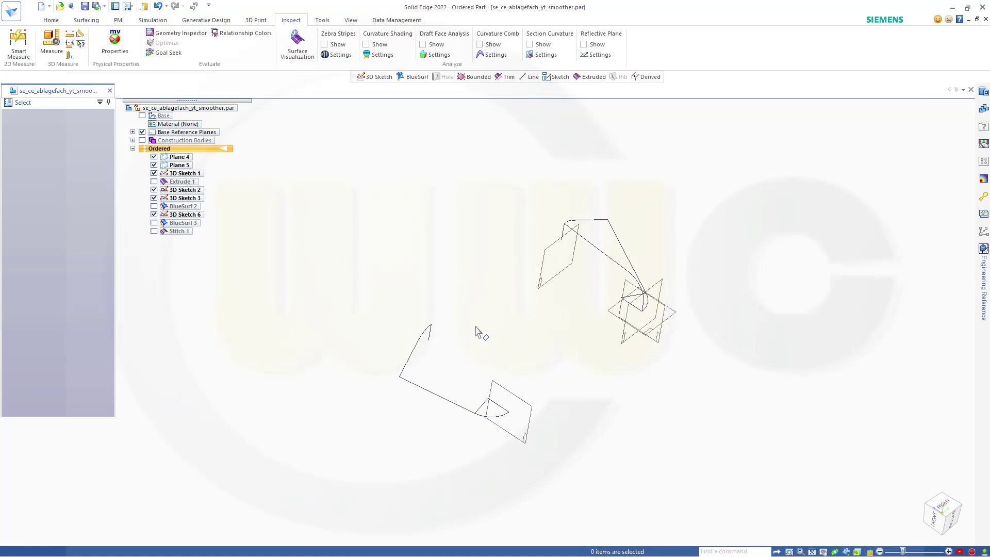
{"action": "middle_click_drag", "start_coordinate": [448, 278], "coordinate": [413, 261]}
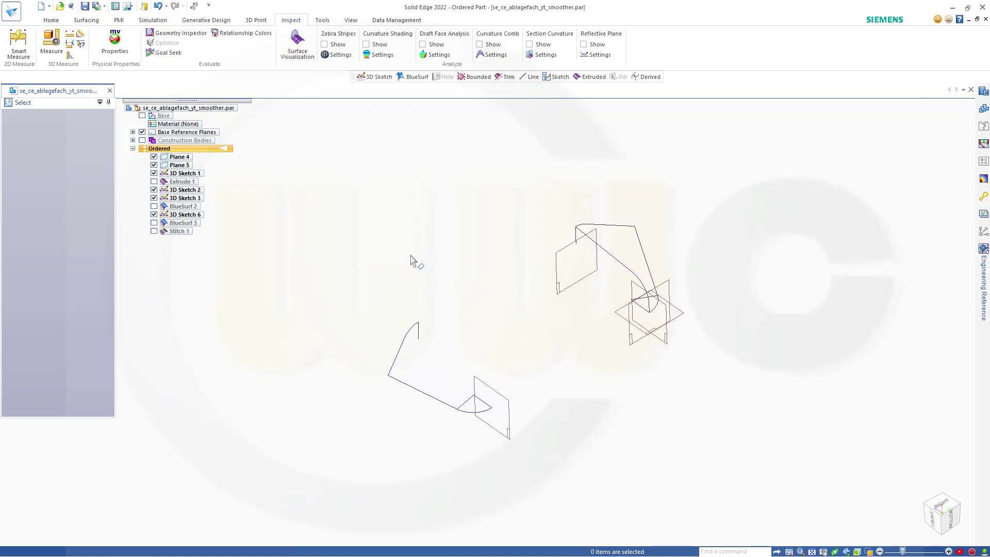
- Start a new 2D sketch on Plane 4, viewed so that the curves of 3D Sketch 1 can be picked
{"action": "left_click", "coordinate": [53, 21]}
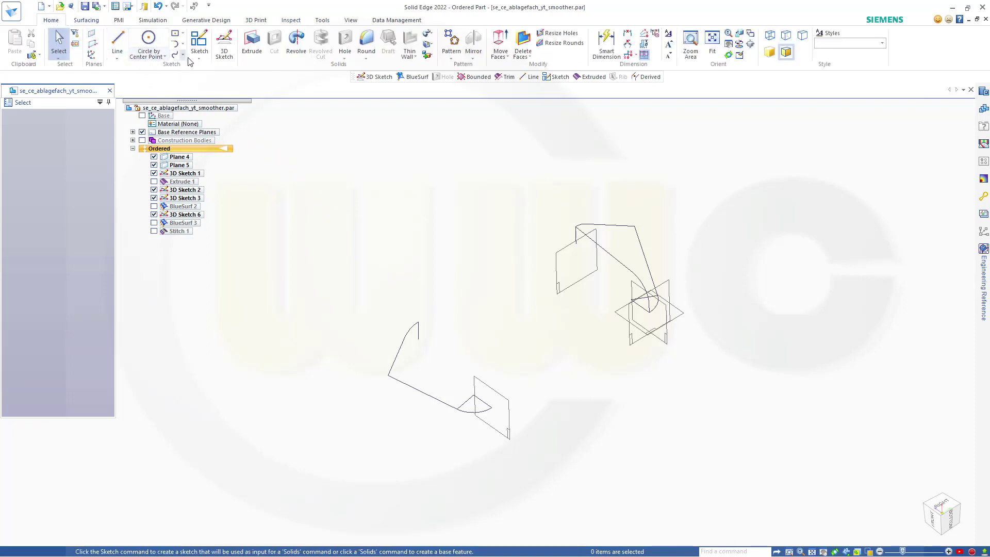
{"action": "left_click", "coordinate": [199, 44]}
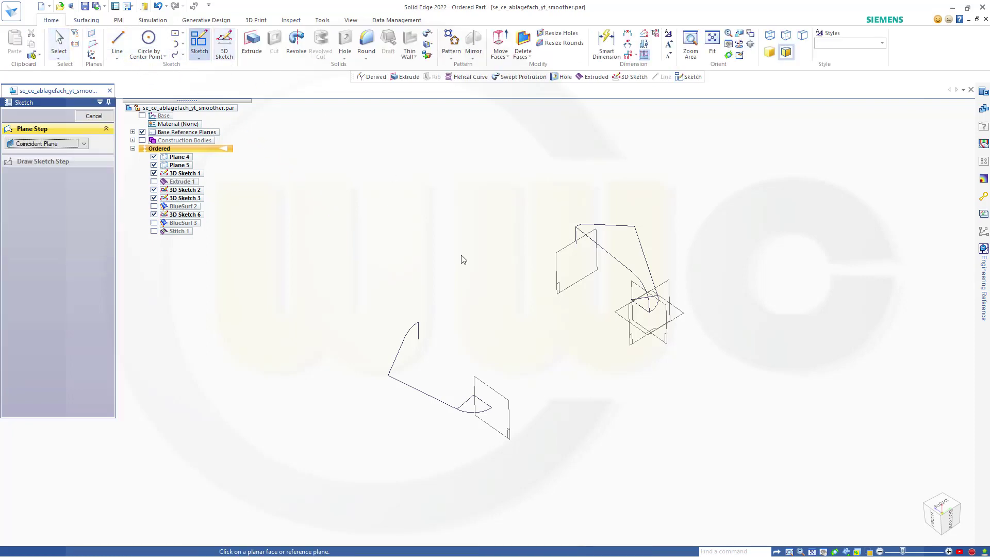
{"action": "left_click", "coordinate": [501, 396]}
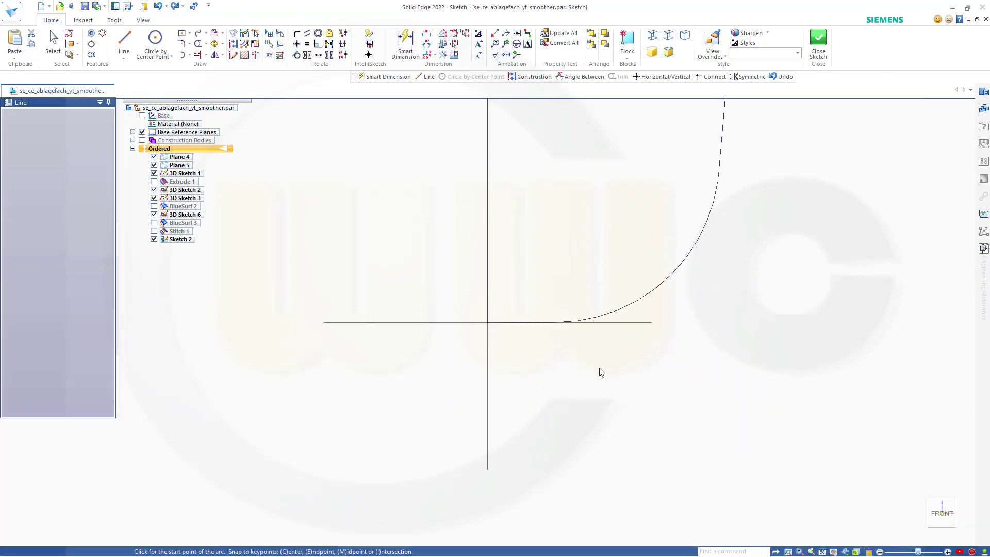
{"action": "scroll", "coordinate": [640, 368], "scroll_direction": "up", "scroll_amount": 3}
{"action": "scroll", "coordinate": [667, 365], "scroll_direction": "down", "scroll_amount": 10}
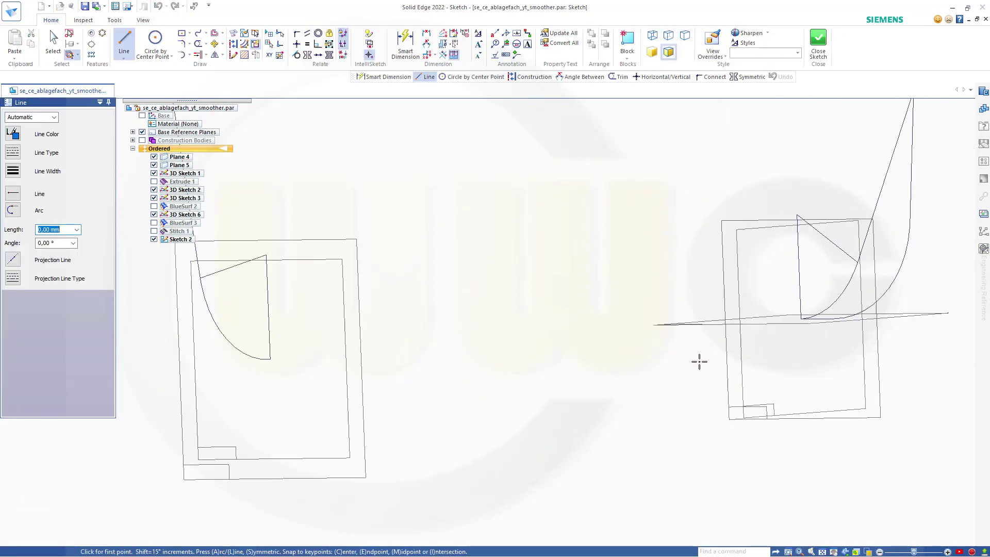
{"action": "mouse_move", "coordinate": [679, 327]}
{"action": "middle_mouse_down"}
{"action": "mouse_move", "coordinate": [647, 323]}
{"action": "mouse_move", "coordinate": [639, 304]}
{"action": "middle_mouse_up"}
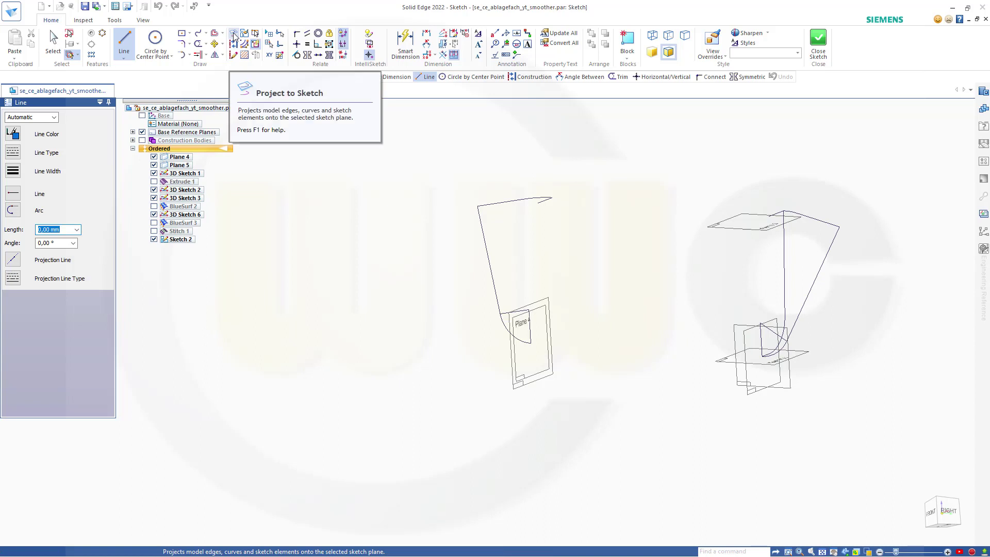
- Project the straight, curved and short lower segments of 3D Sketch 1 onto the Plane 4 sketch with default options, and finish the sketch
{"action": "left_click", "coordinate": [233, 36]}
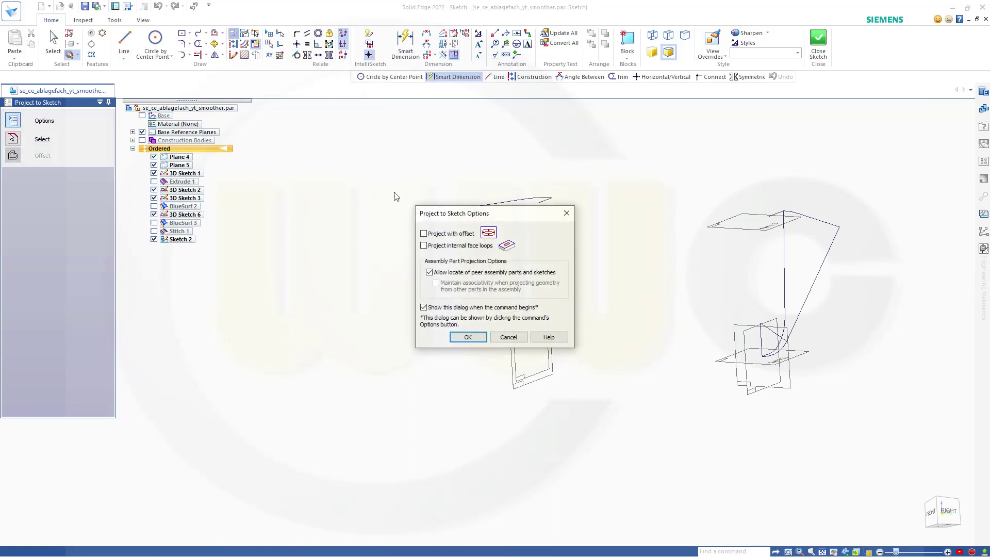
{"action": "left_click", "coordinate": [458, 338]}
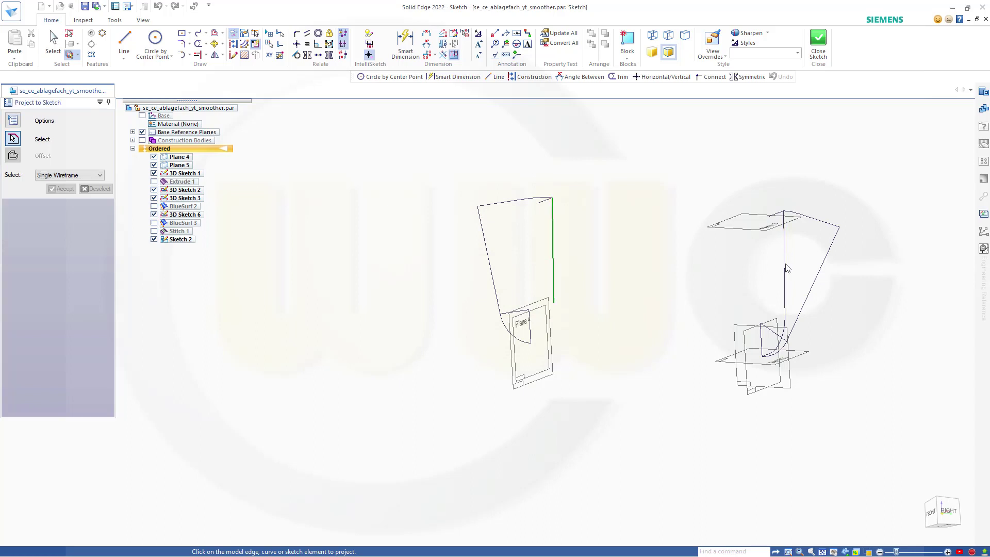
{"action": "scroll", "coordinate": [786, 289], "scroll_direction": "down", "scroll_amount": 1}
{"action": "scroll", "coordinate": [799, 340], "scroll_direction": "up", "scroll_amount": 4}
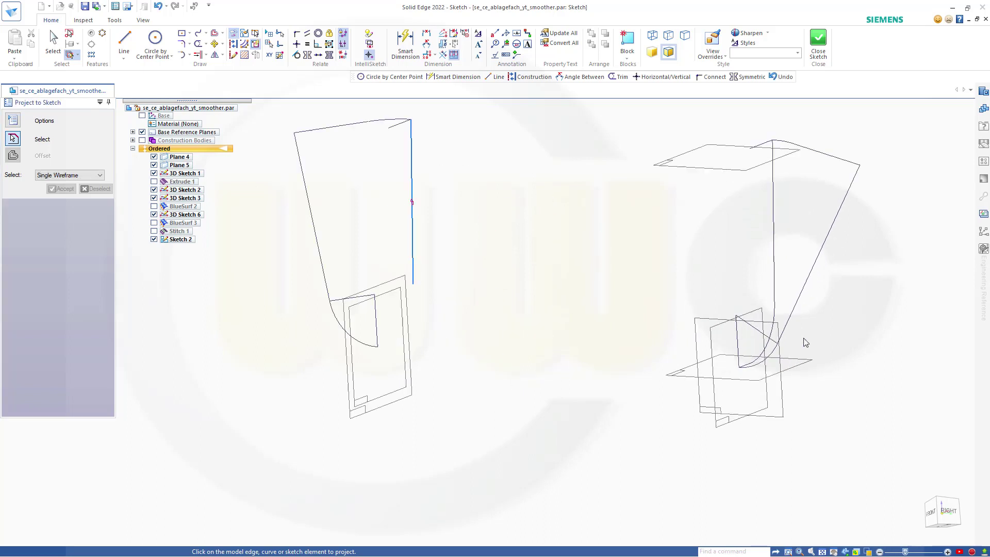
{"action": "left_click", "coordinate": [754, 341]}
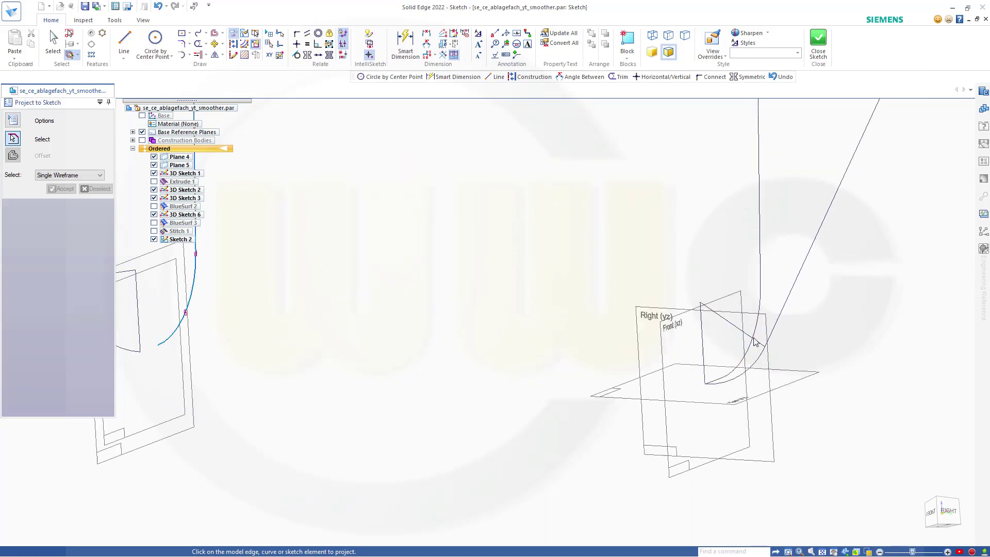
{"action": "left_click", "coordinate": [722, 380]}
{"action": "scroll", "coordinate": [632, 191], "scroll_direction": "down", "scroll_amount": 1}
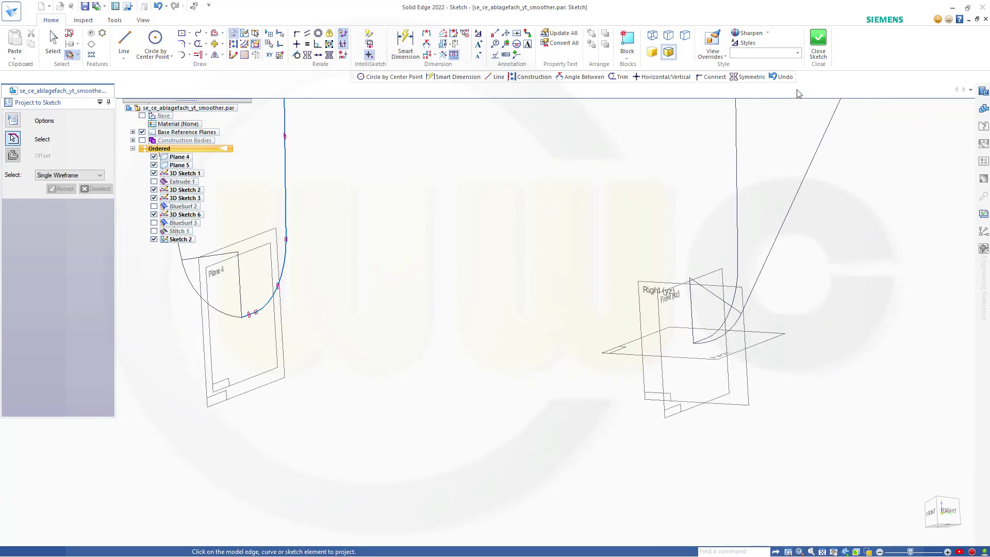
{"action": "left_click", "coordinate": [818, 43]}
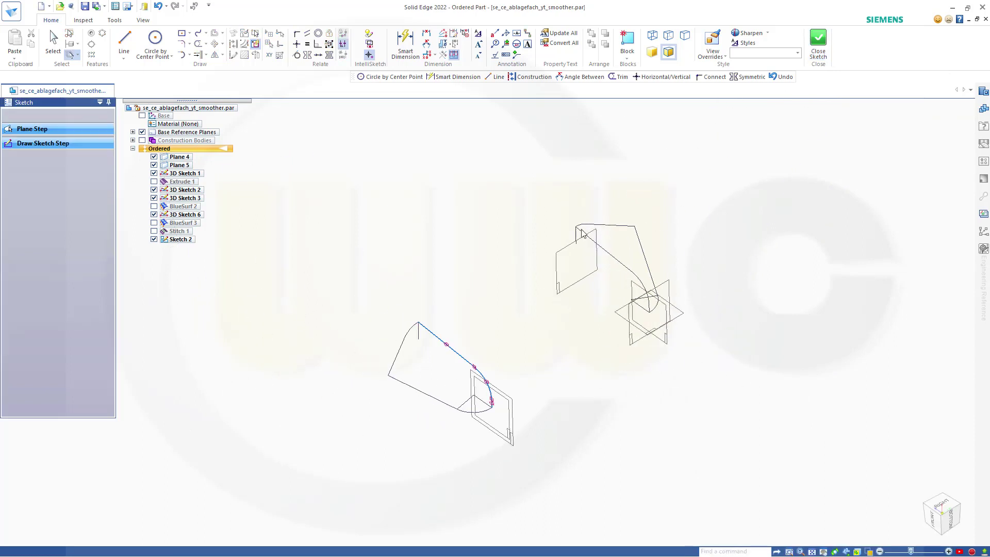
{"action": "left_click", "coordinate": [94, 116]}
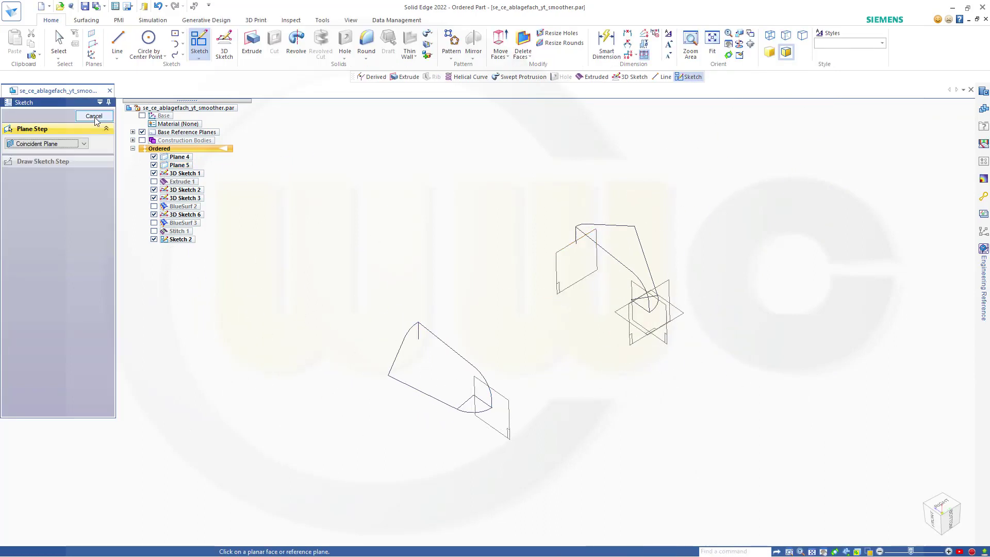
- In a new 3D sketch locked to the Right plane, draw a line joining the lower ends of the projected curve and 3D Sketch 1
{"action": "middle_click_drag", "start_coordinate": [515, 330], "coordinate": [506, 330]}
{"action": "left_click", "coordinate": [224, 46]}
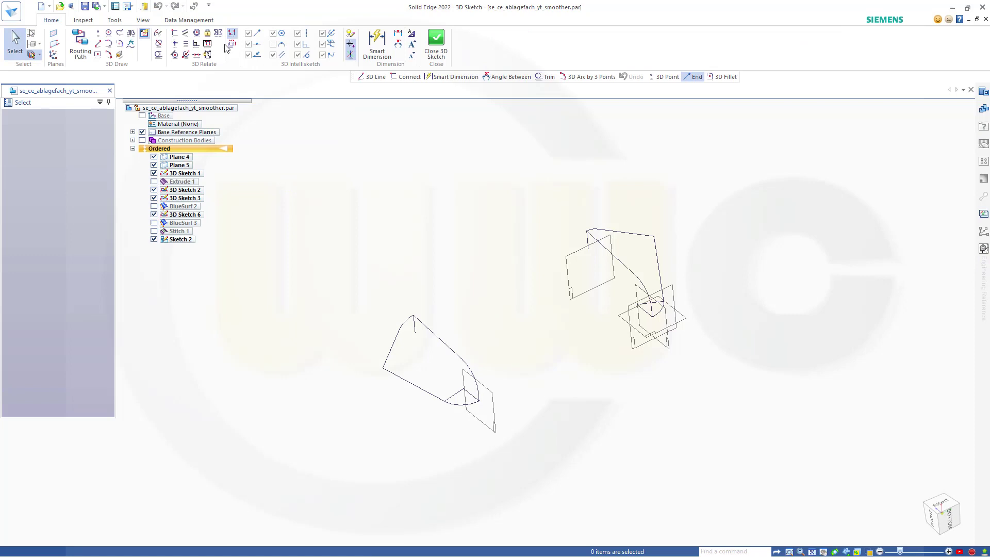
{"action": "left_click", "coordinate": [98, 43]}
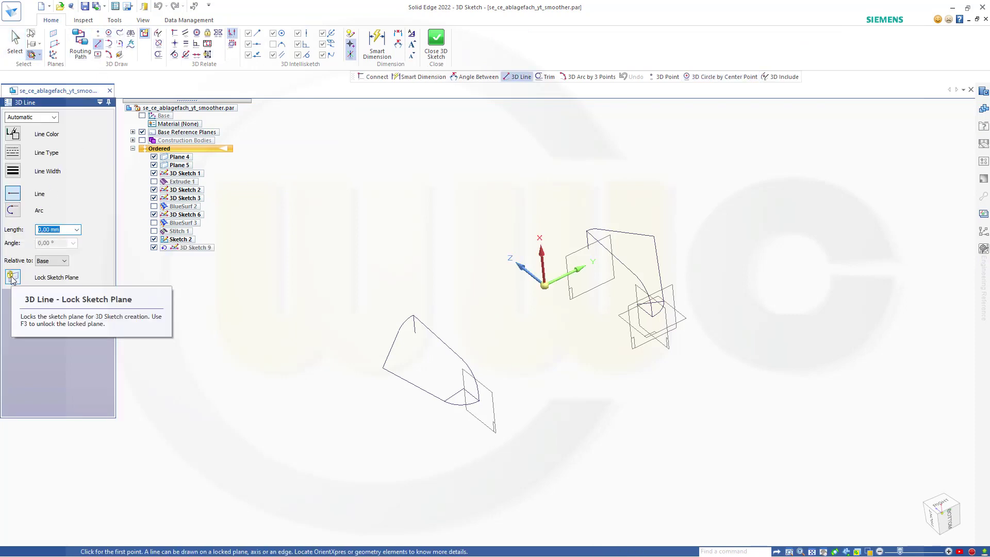
{"action": "left_click", "coordinate": [12, 277]}
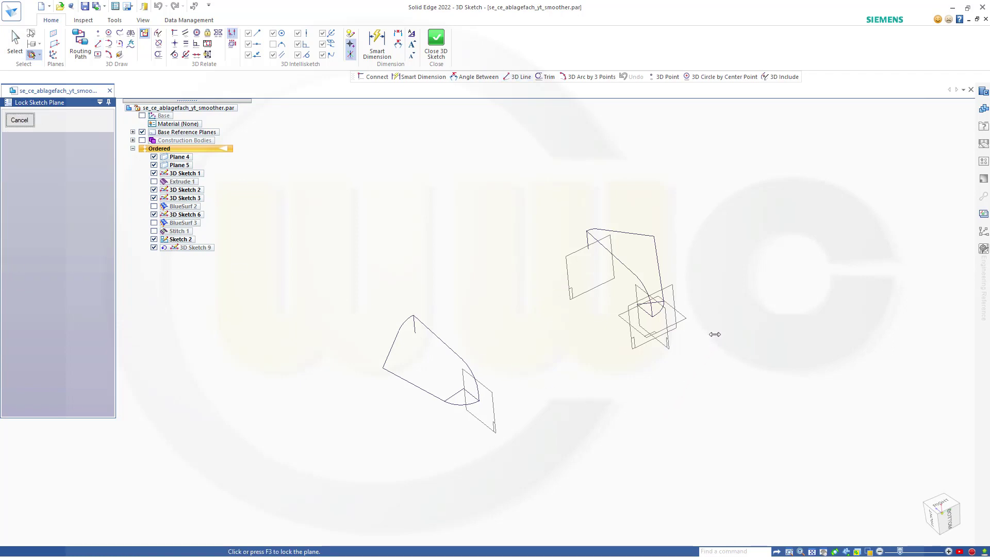
{"action": "left_click", "coordinate": [682, 317]}
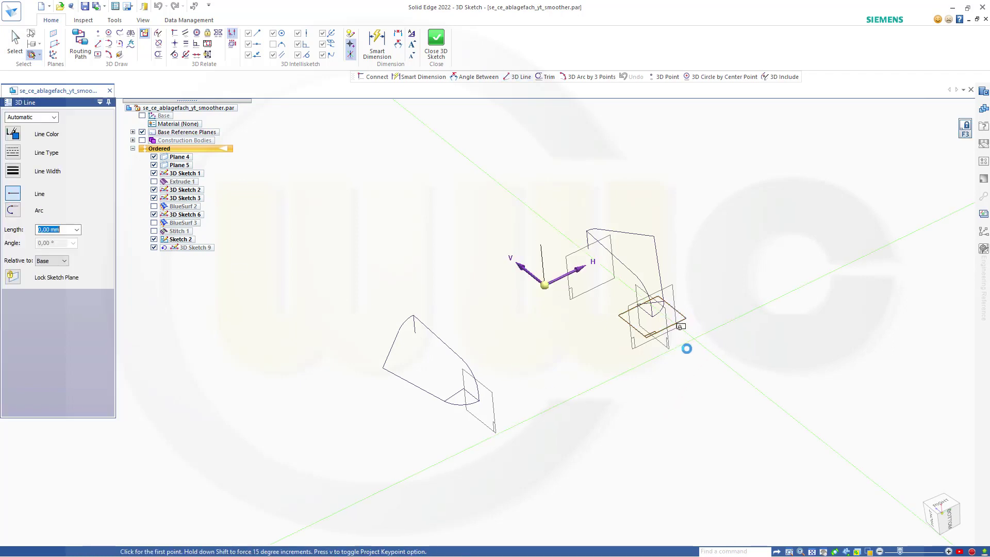
{"action": "scroll", "coordinate": [593, 379], "scroll_direction": "up", "scroll_amount": 5}
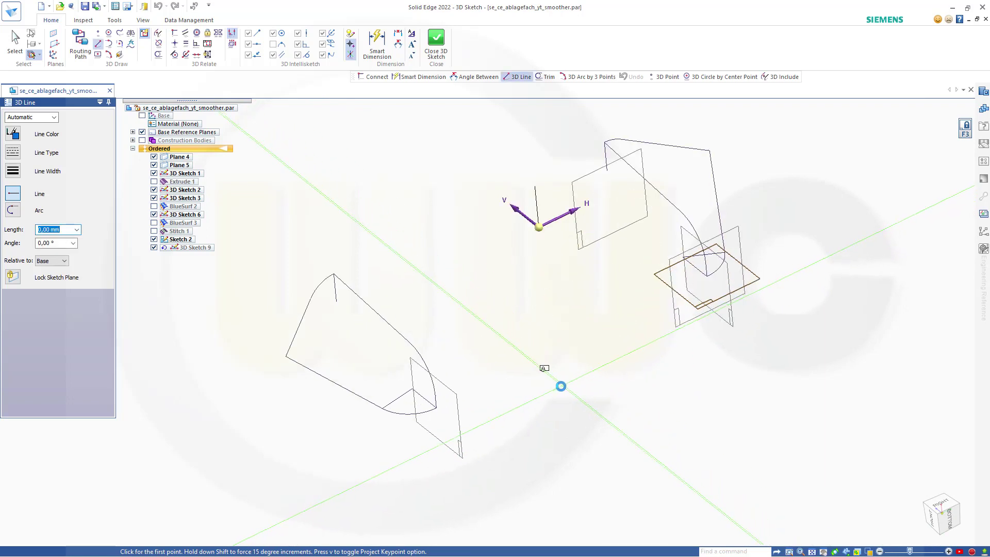
{"action": "left_click", "coordinate": [383, 417]}
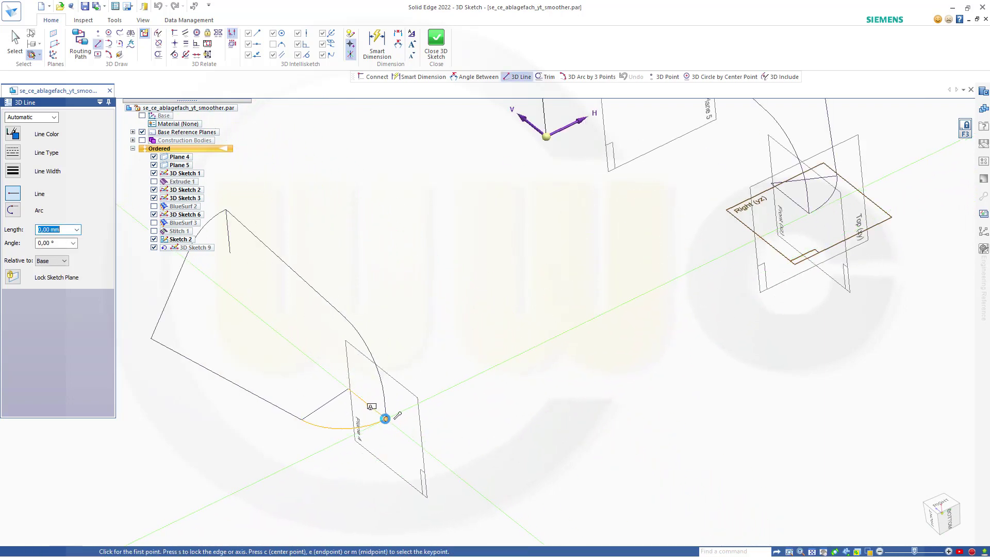
{"action": "left_click", "coordinate": [809, 214]}
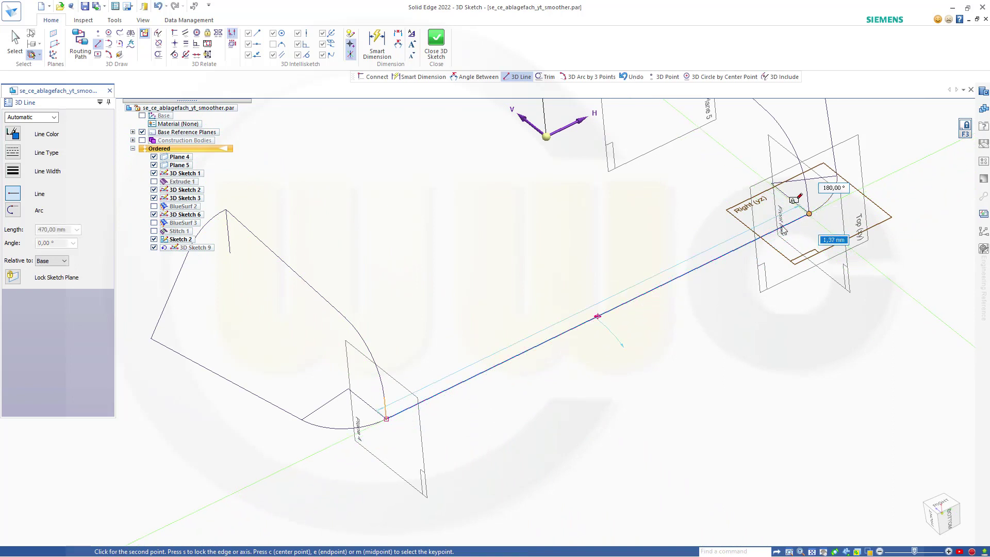
{"action": "key", "text": "Escape"}
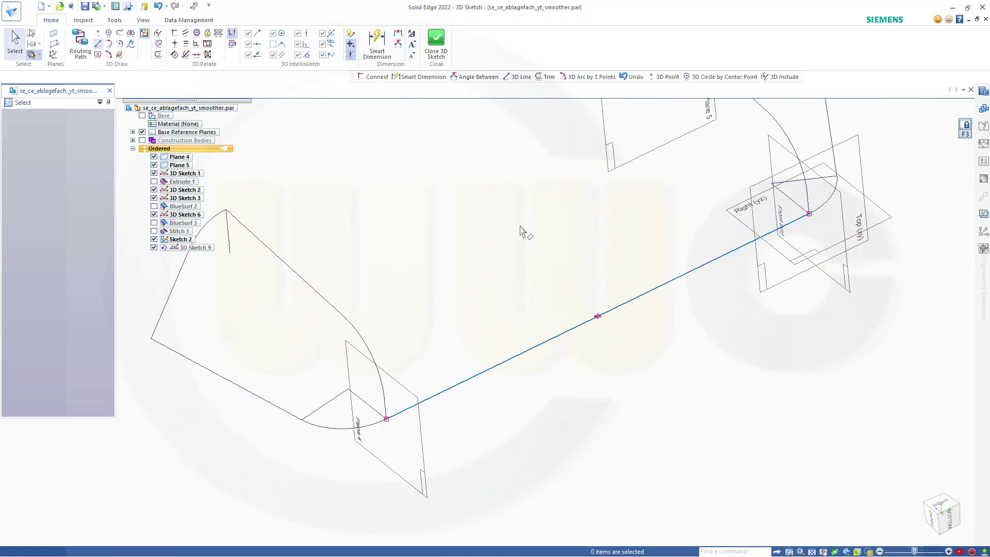
- Lock the 3D sketch to Plane 5 and draw a line joining the upper ends of the projected curve and 3D Sketch 1
{"action": "scroll", "coordinate": [483, 223], "scroll_direction": "up", "scroll_amount": 1}
{"action": "scroll", "coordinate": [464, 223], "scroll_direction": "down", "scroll_amount": 2}
{"action": "middle_click_drag", "start_coordinate": [464, 223], "coordinate": [510, 278]}
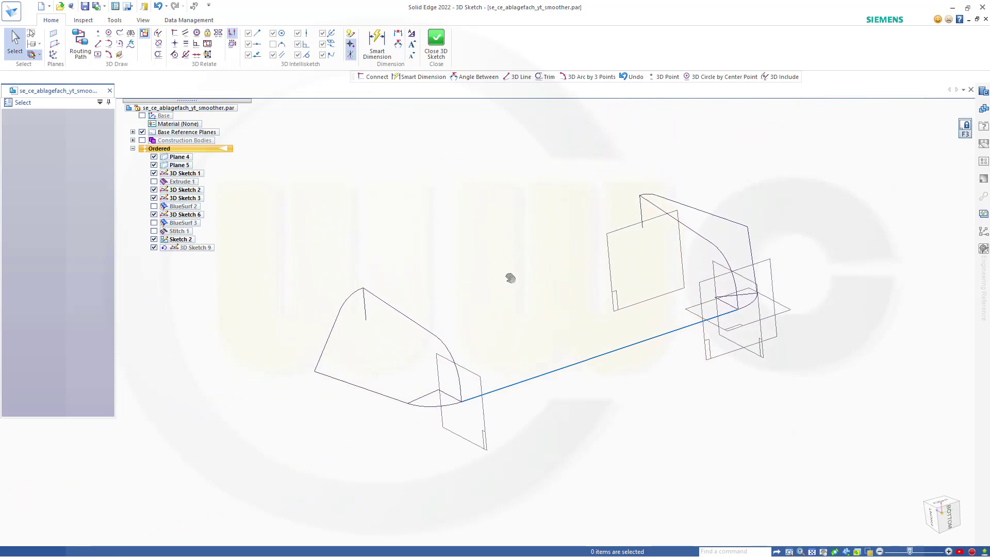
{"action": "left_click", "coordinate": [98, 43]}
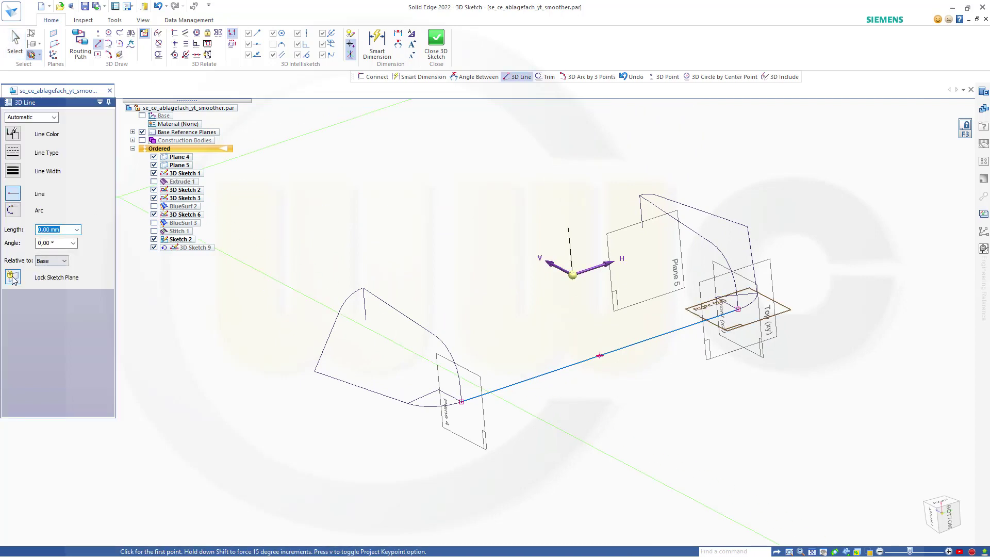
{"action": "left_click", "coordinate": [12, 278]}
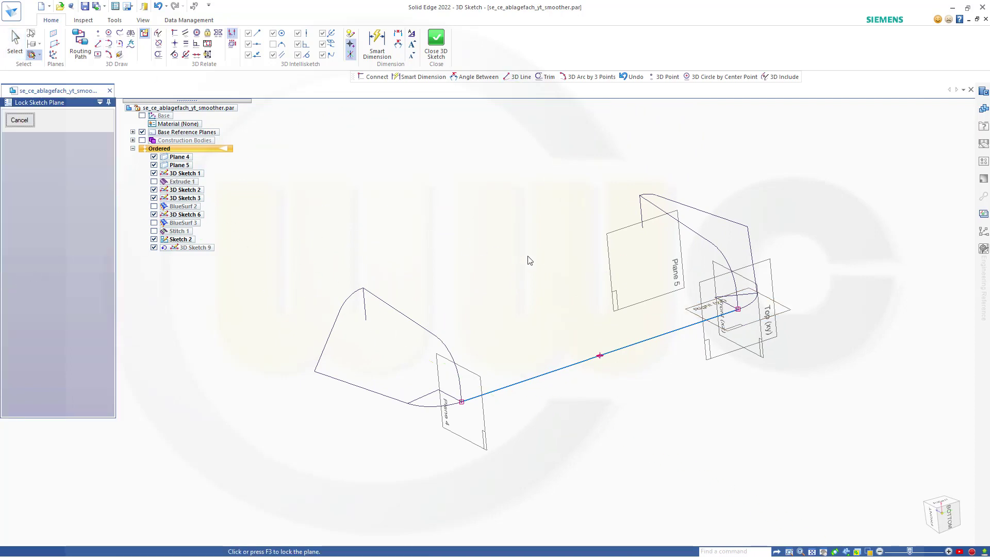
{"action": "left_click", "coordinate": [609, 254]}
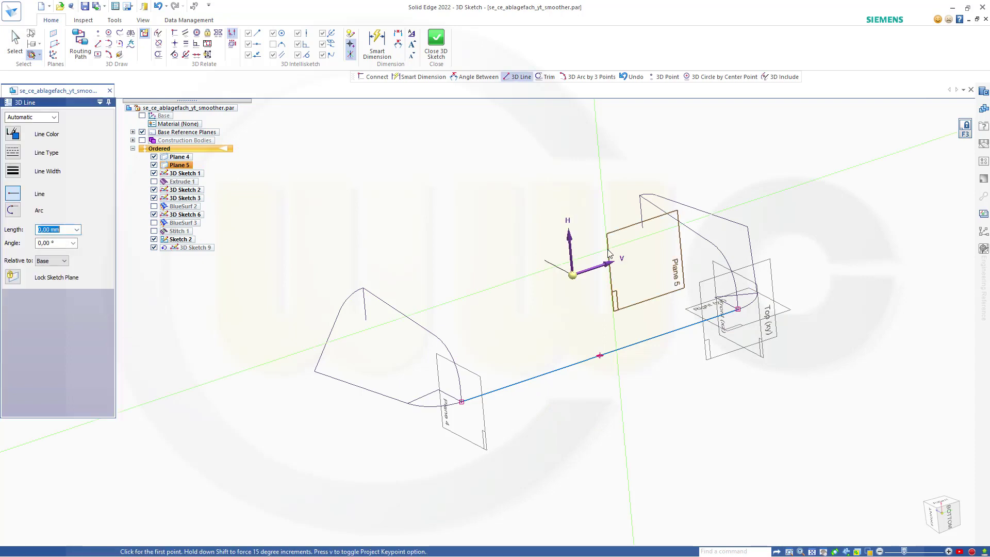
{"action": "left_click", "coordinate": [363, 288]}
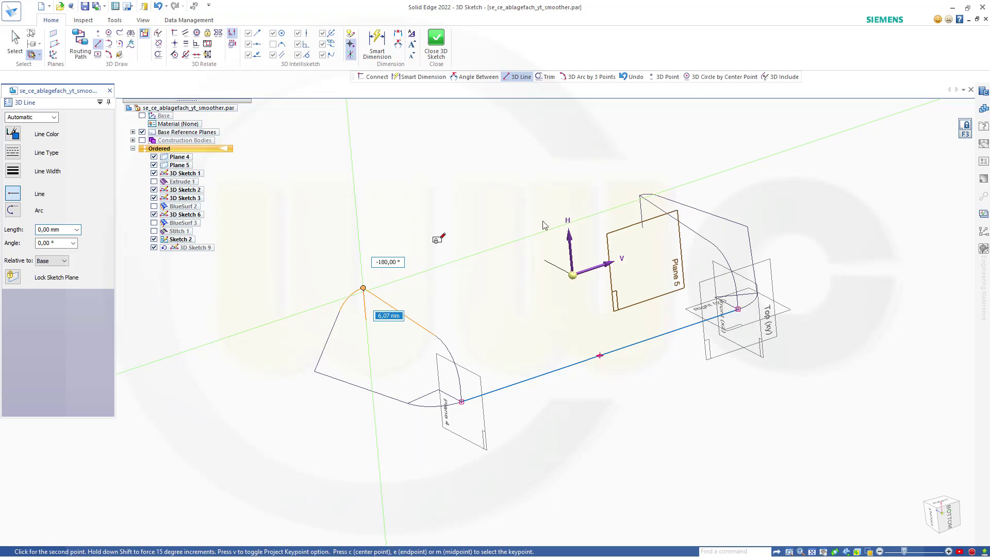
{"action": "left_click", "coordinate": [640, 196]}
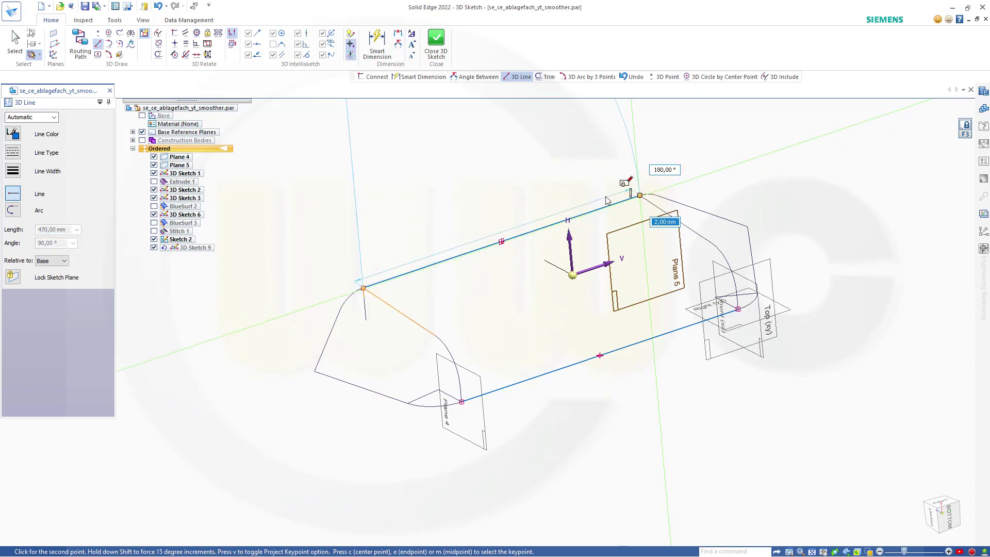
{"action": "key", "text": "Escape"}
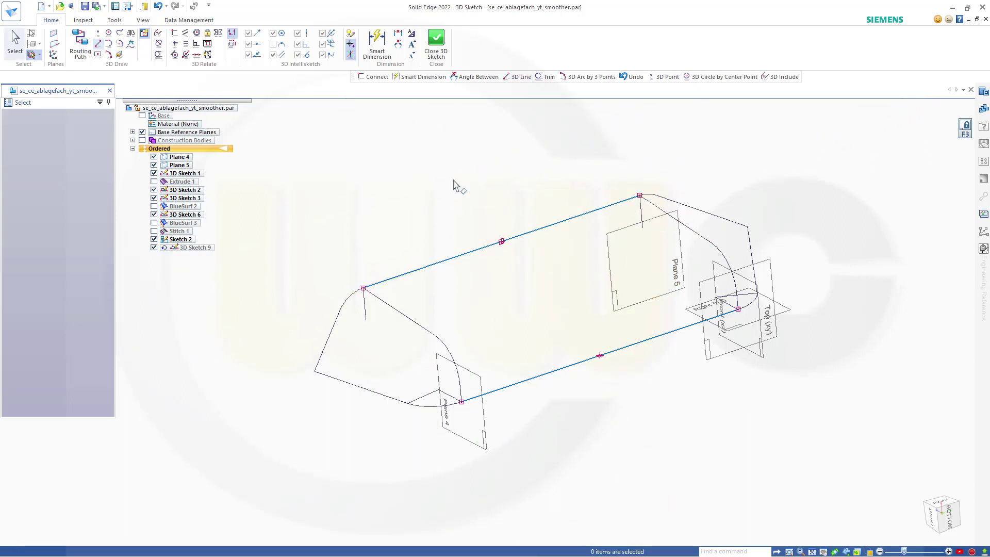
- Finish the 3D sketch and hide the base reference planes, Plane 4 and Plane 5
{"action": "left_click", "coordinate": [439, 43]}
{"action": "mouse_move", "coordinate": [499, 147]}
{"action": "middle_mouse_down"}
{"action": "mouse_move", "coordinate": [519, 181]}
{"action": "mouse_move", "coordinate": [518, 166]}
{"action": "middle_mouse_up"}
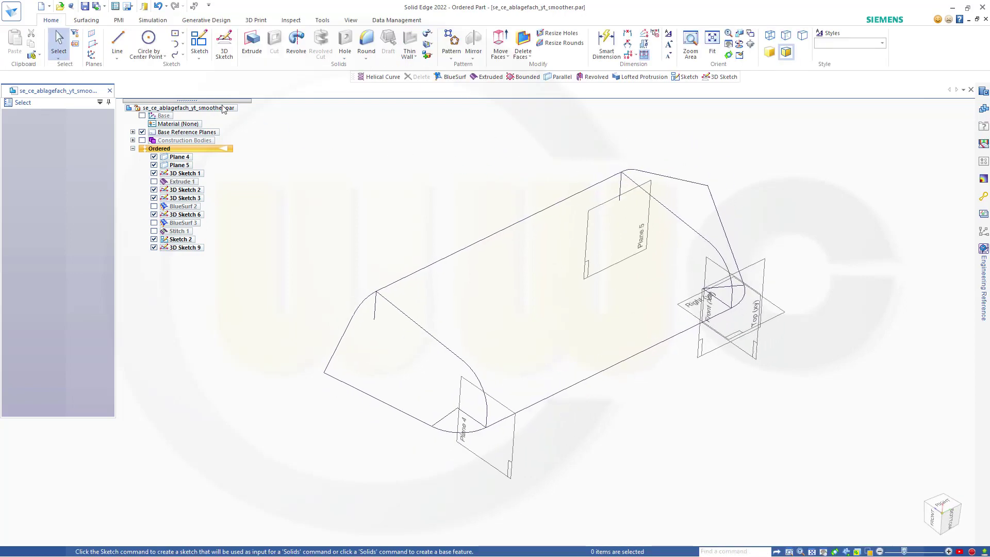
{"action": "left_click", "coordinate": [142, 132]}
{"action": "left_click", "coordinate": [154, 157]}
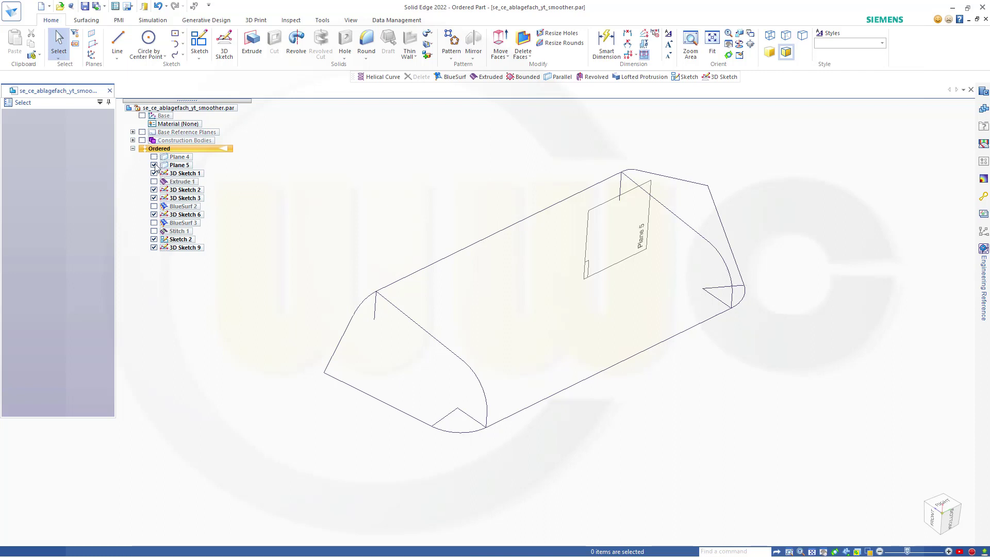
{"action": "left_click", "coordinate": [153, 165]}
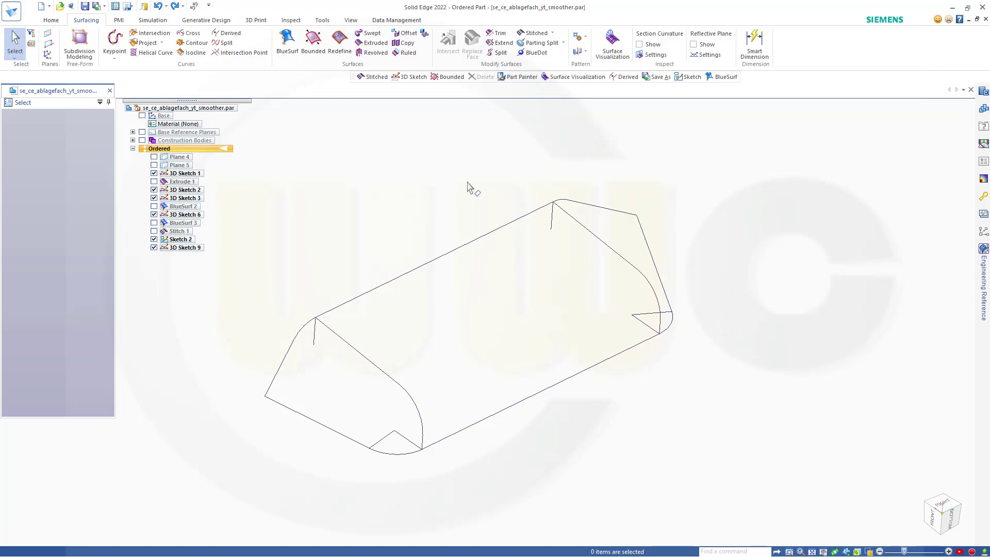
- Start a BlueSurf with the outer line and arc at the far end as first cross section and the adjacent curved profile as second
{"action": "left_click", "coordinate": [287, 37]}
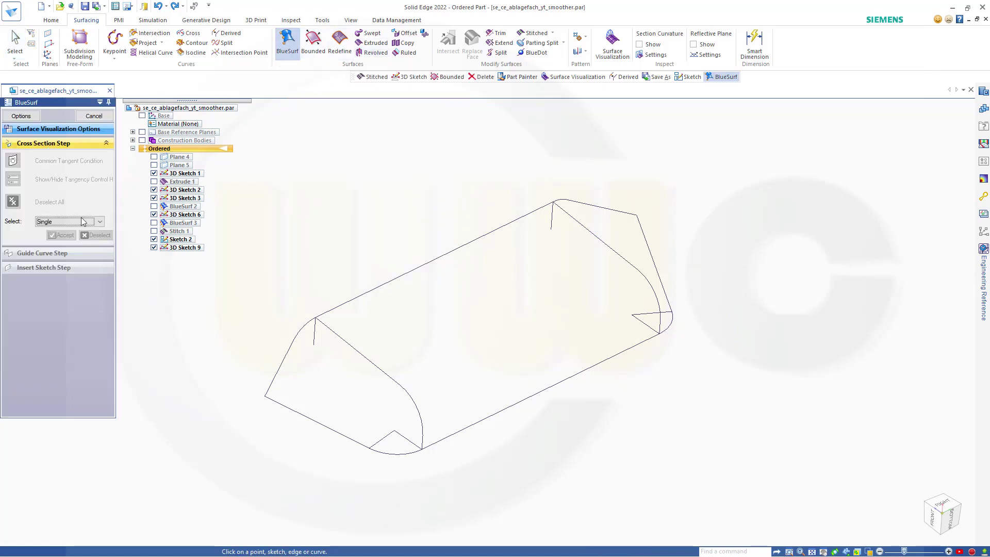
{"action": "left_click", "coordinate": [645, 230]}
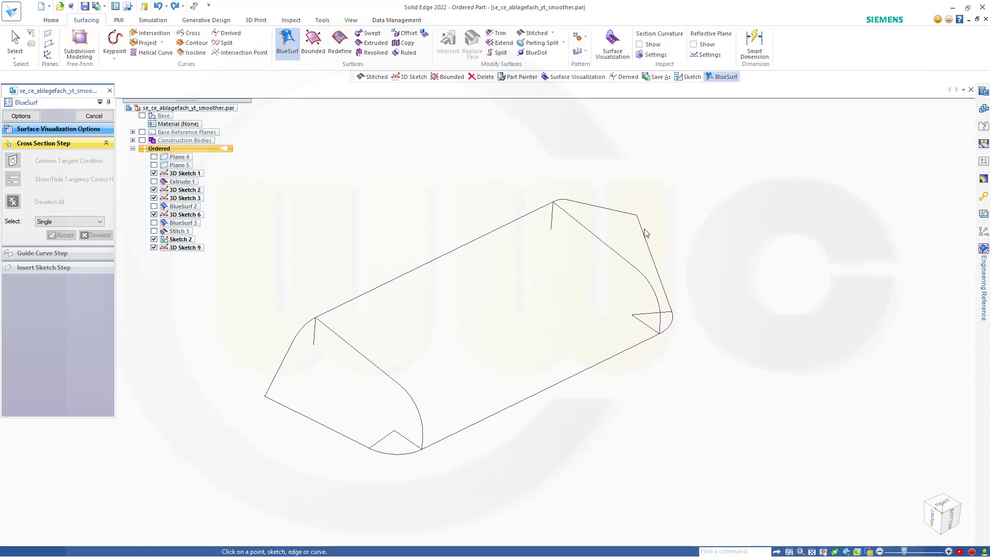
{"action": "left_click", "coordinate": [673, 324]}
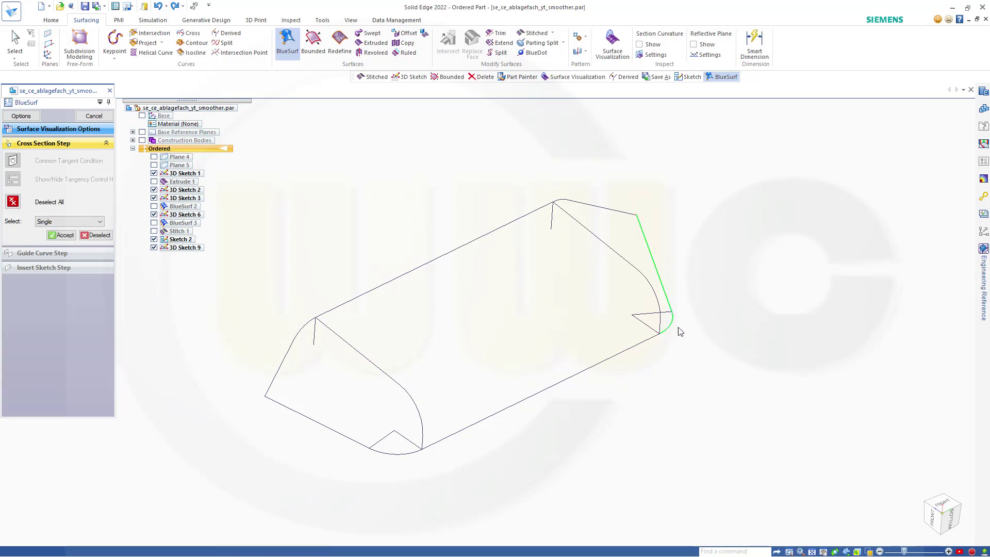
{"action": "left_click", "coordinate": [62, 234]}
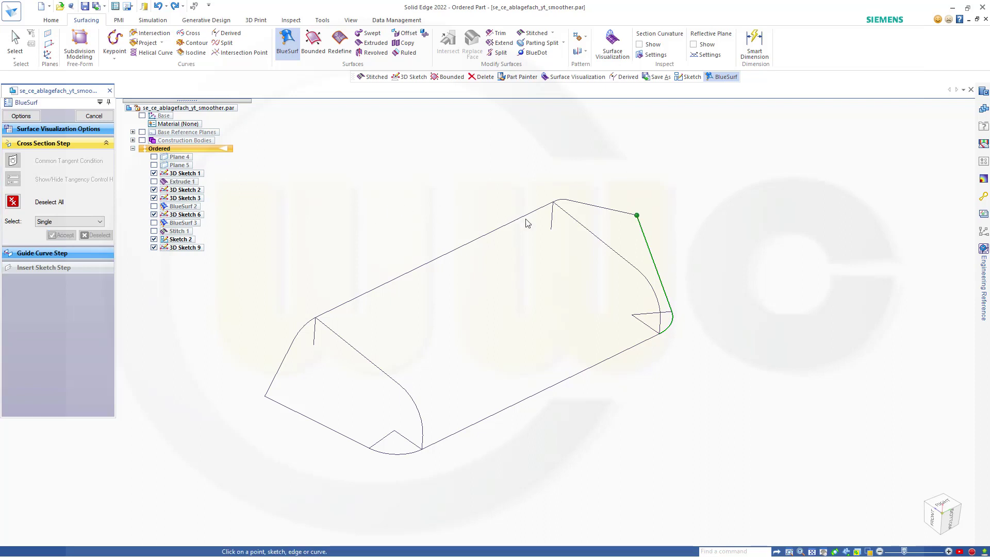
{"action": "left_click", "coordinate": [569, 217]}
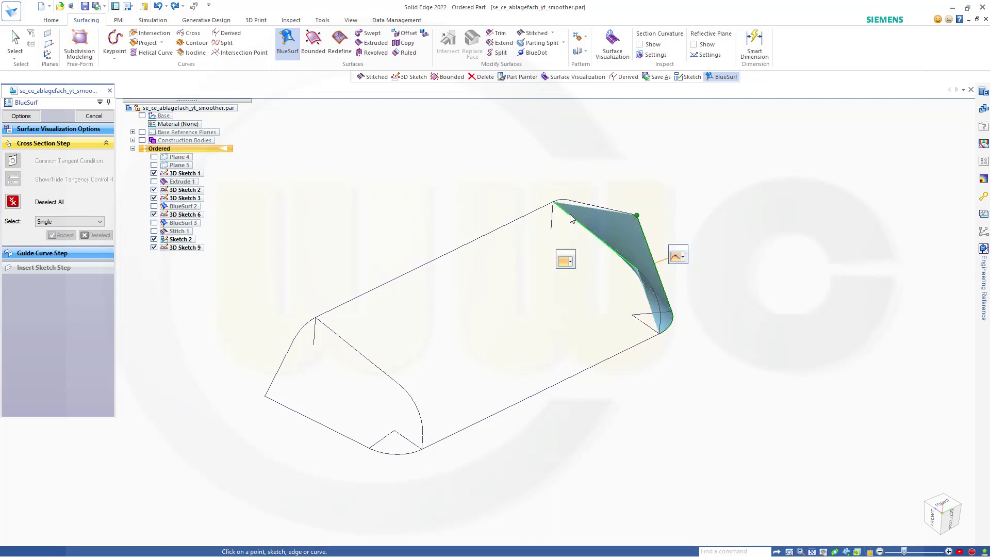
{"action": "left_click", "coordinate": [654, 293]}
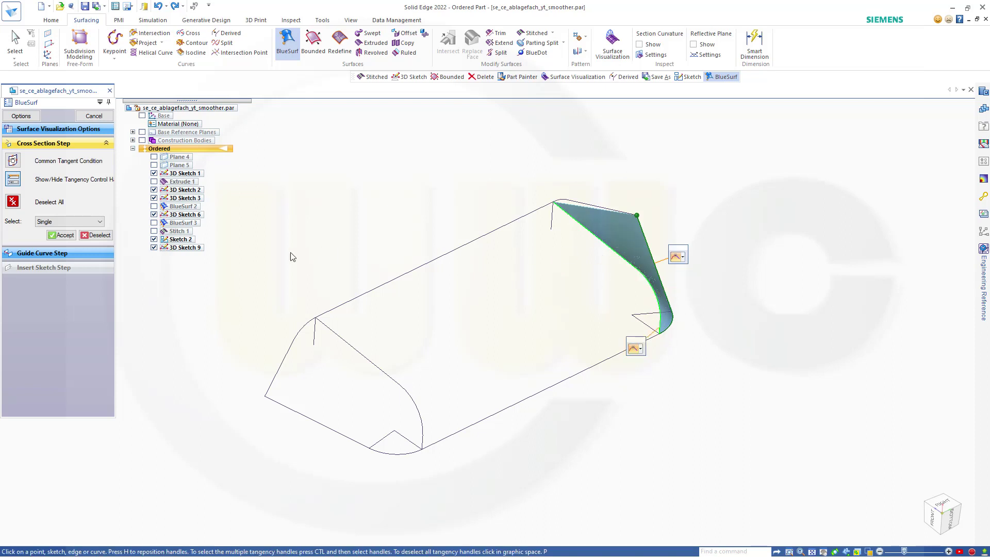
{"action": "left_click", "coordinate": [61, 236]}
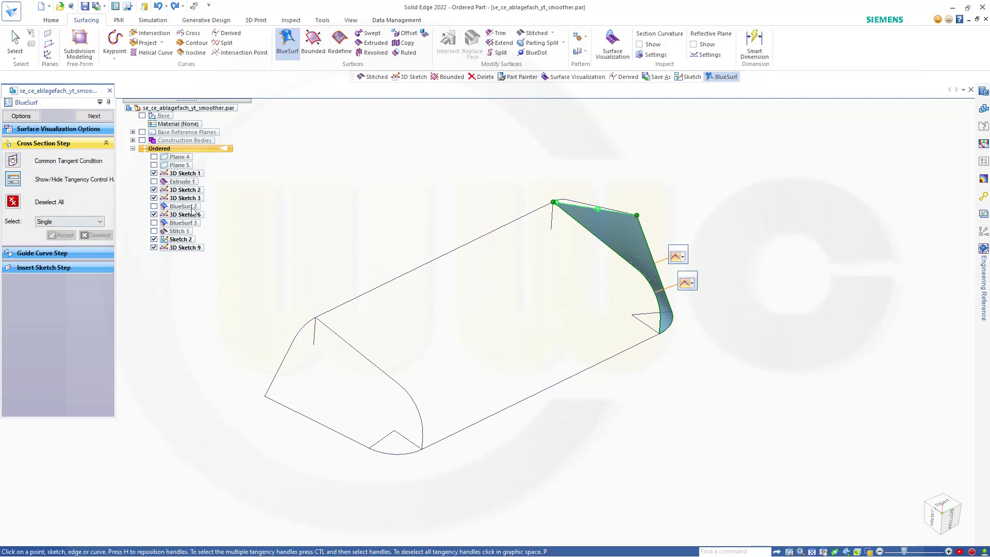
- Add the curved profile at the near end and that end's outermost line and arc as the third and fourth BlueSurf cross sections
{"action": "left_click", "coordinate": [343, 339]}
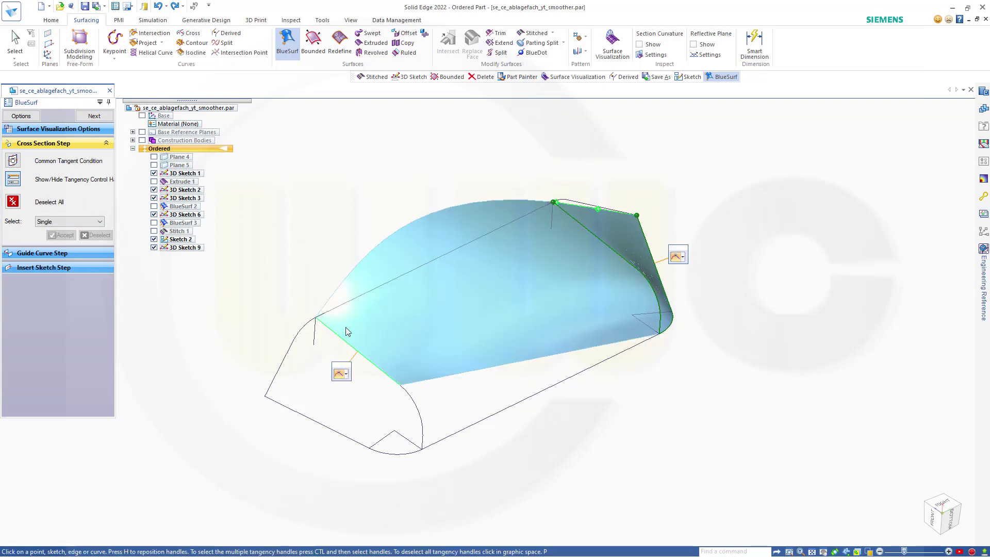
{"action": "left_click", "coordinate": [417, 409]}
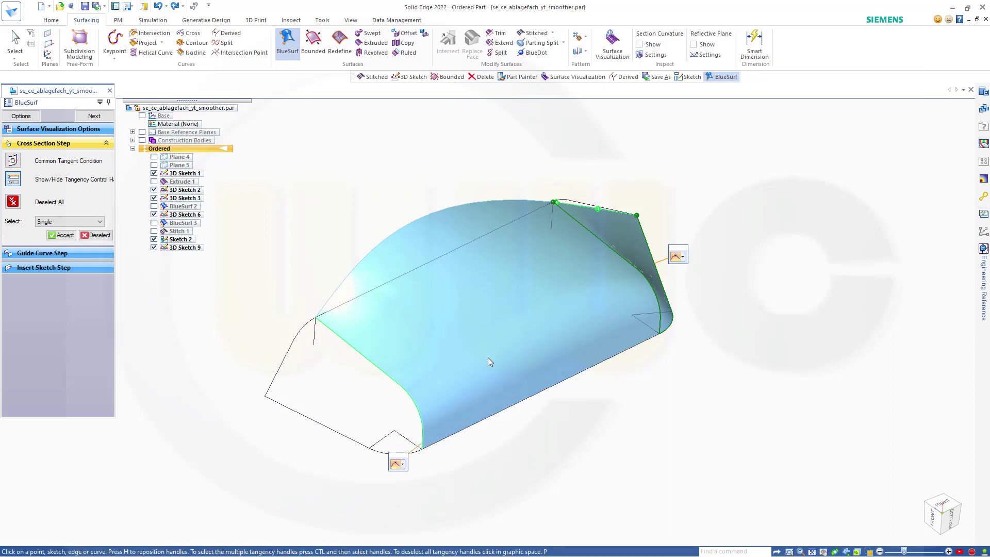
{"action": "left_click", "coordinate": [62, 235]}
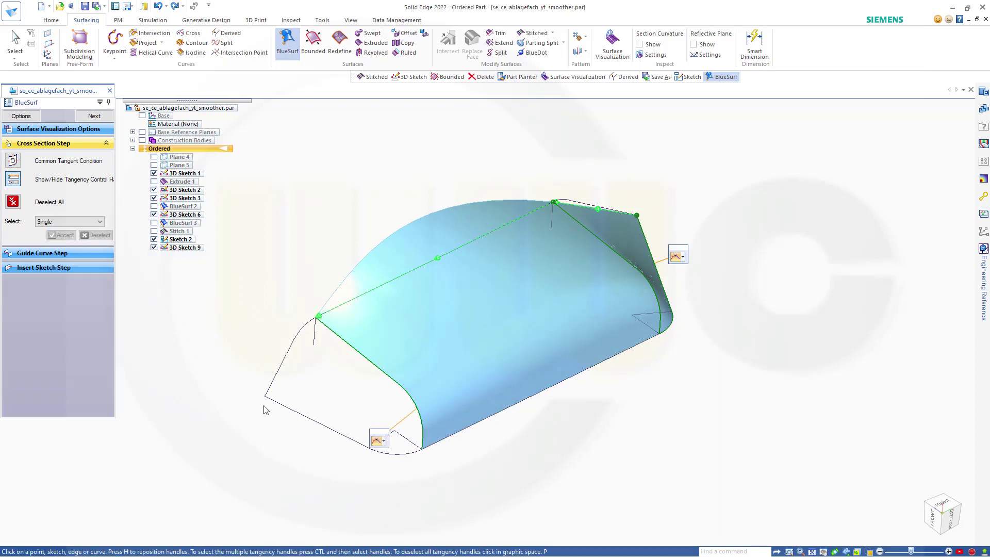
{"action": "left_click", "coordinate": [281, 404]}
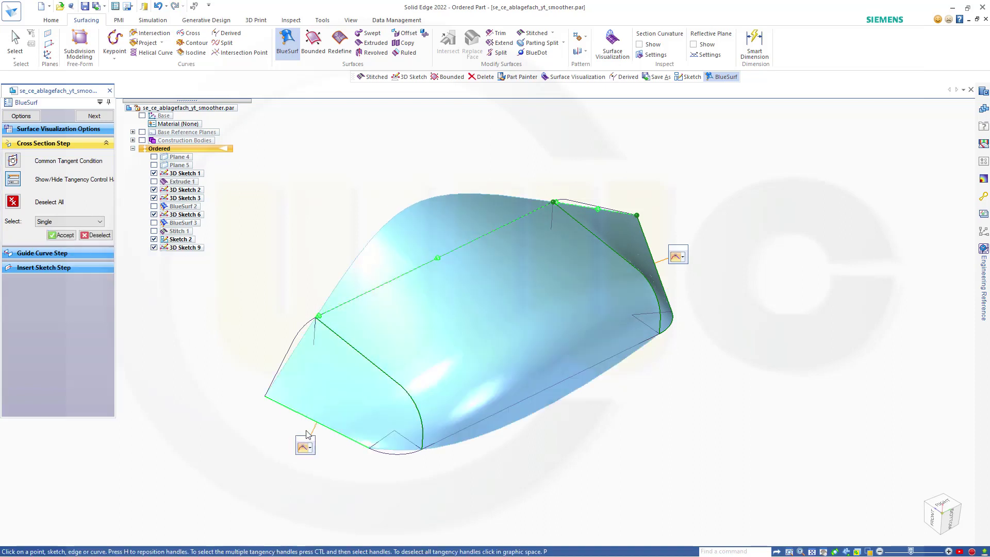
{"action": "left_click", "coordinate": [388, 456]}
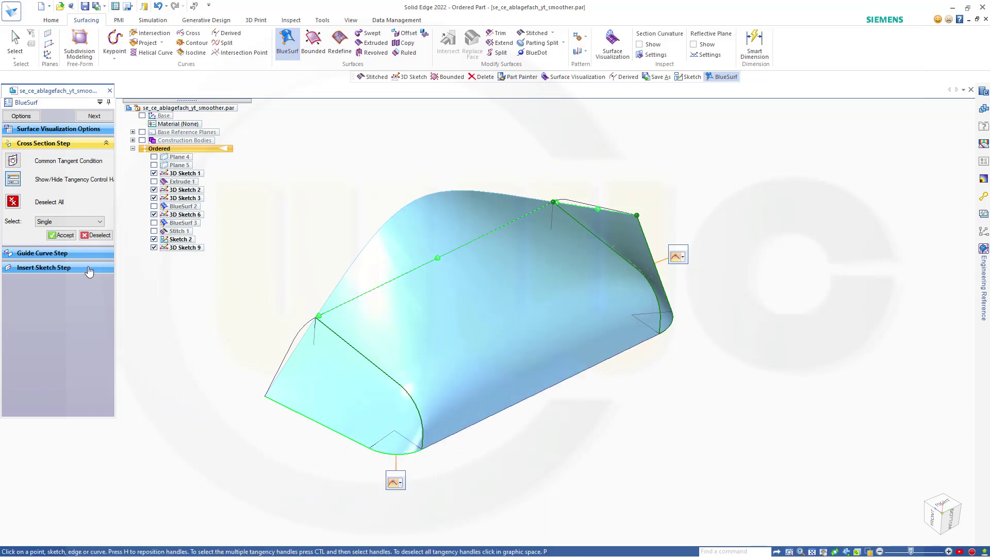
{"action": "left_click", "coordinate": [63, 235]}
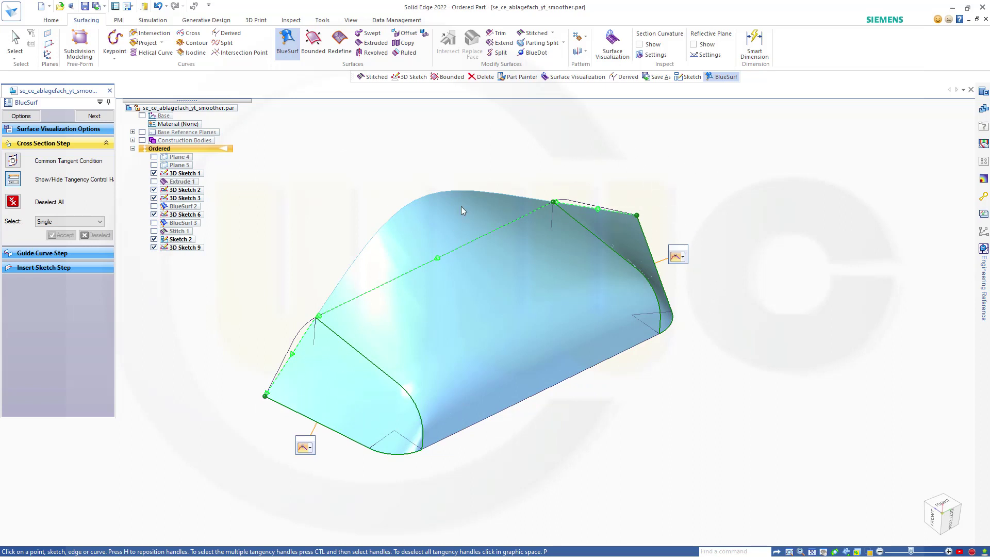
- Use the upper edge chain and the long lower line as guide curves, and finish the BlueSurf surface
{"action": "left_click", "coordinate": [61, 253]}
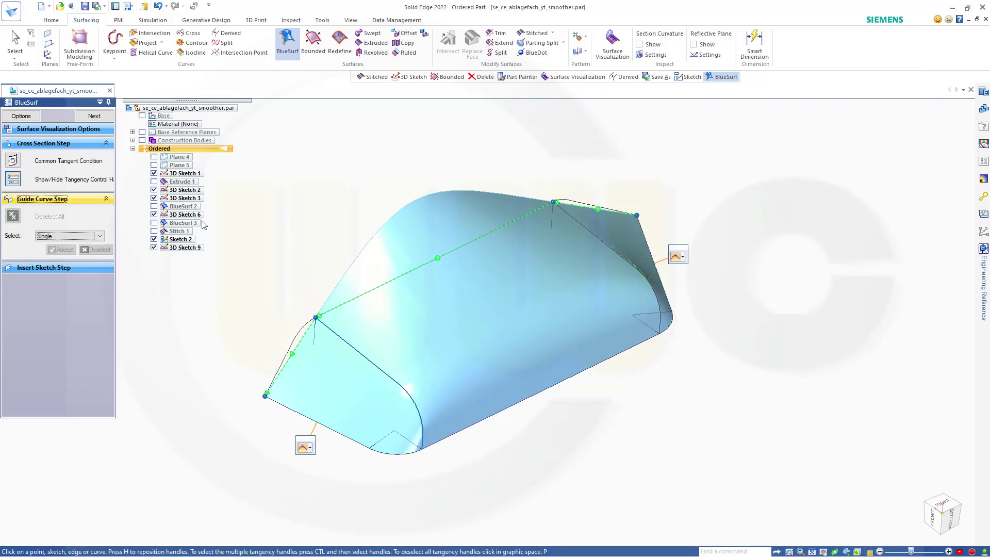
{"action": "left_click", "coordinate": [618, 214]}
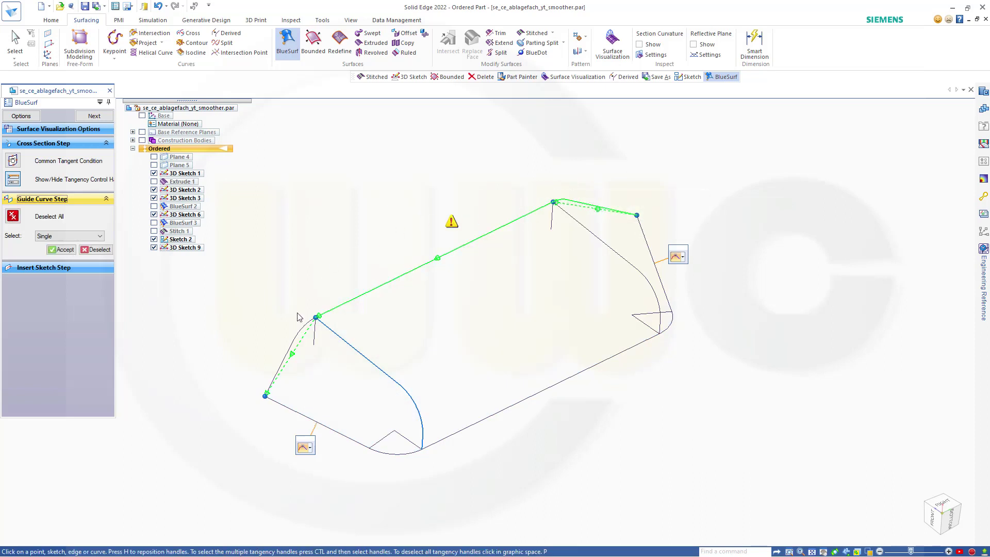
{"action": "left_click", "coordinate": [275, 382]}
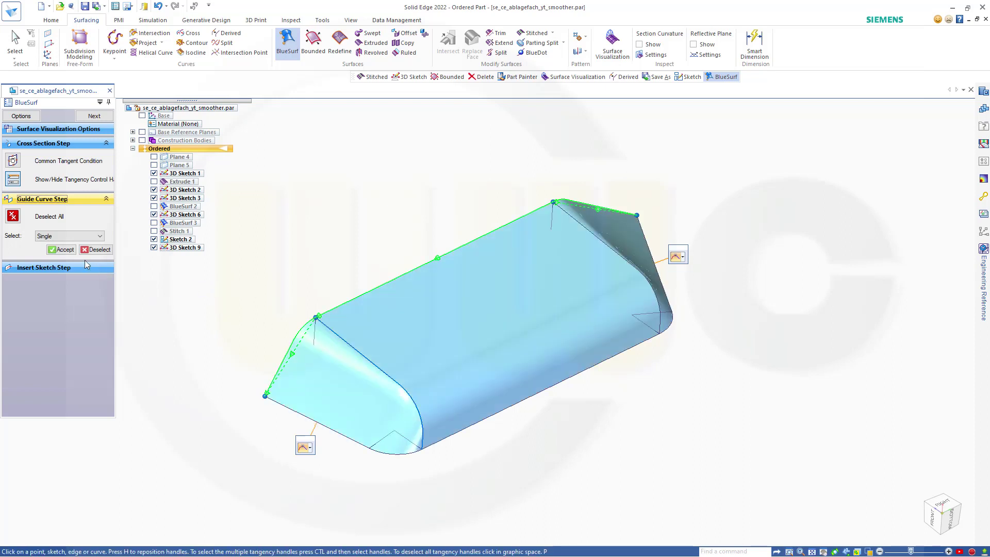
{"action": "left_click", "coordinate": [64, 250]}
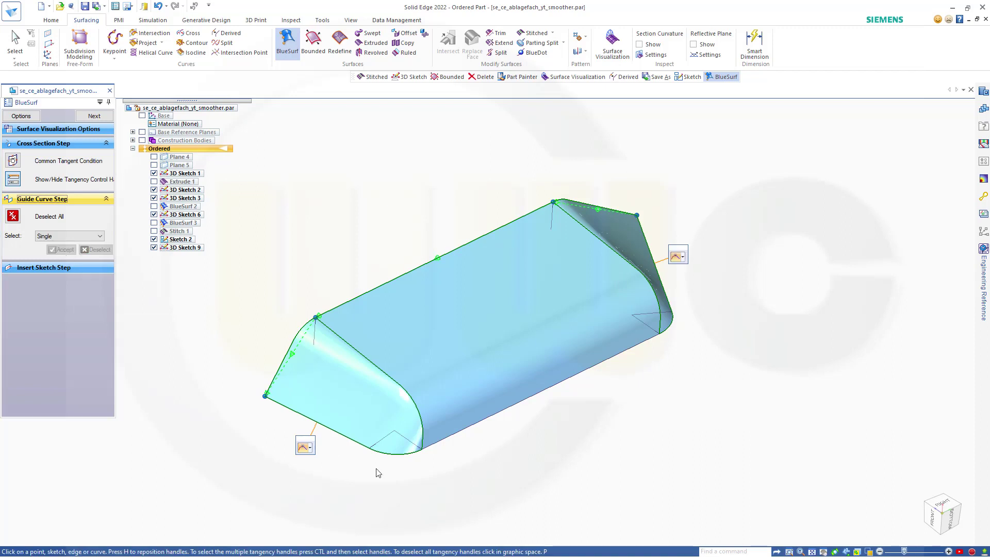
{"action": "left_click", "coordinate": [481, 427]}
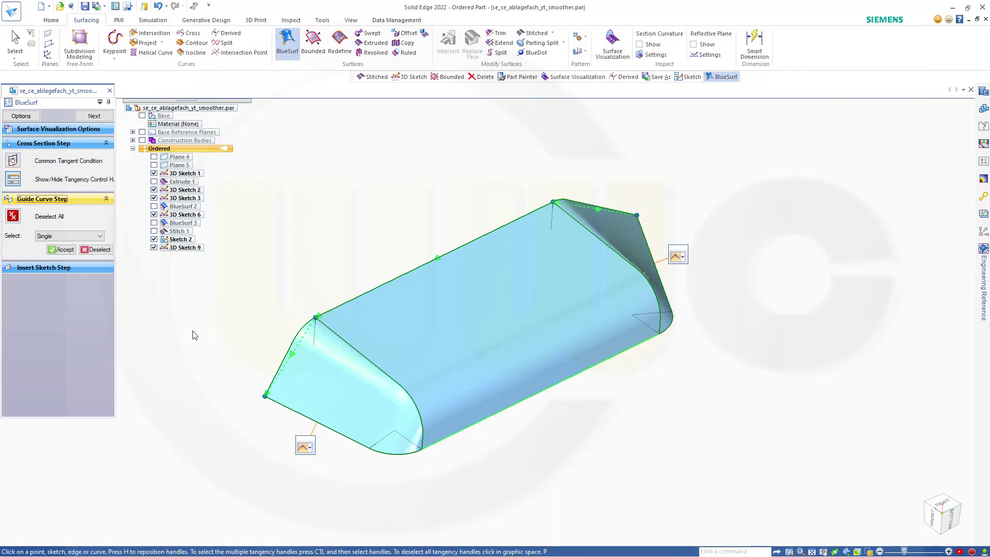
{"action": "left_click", "coordinate": [63, 251]}
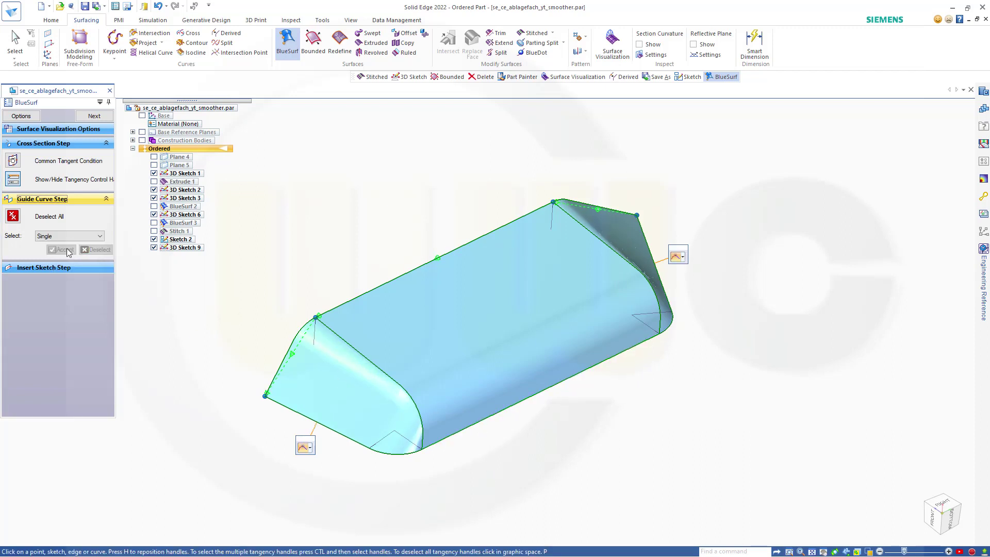
{"action": "left_click", "coordinate": [91, 116]}
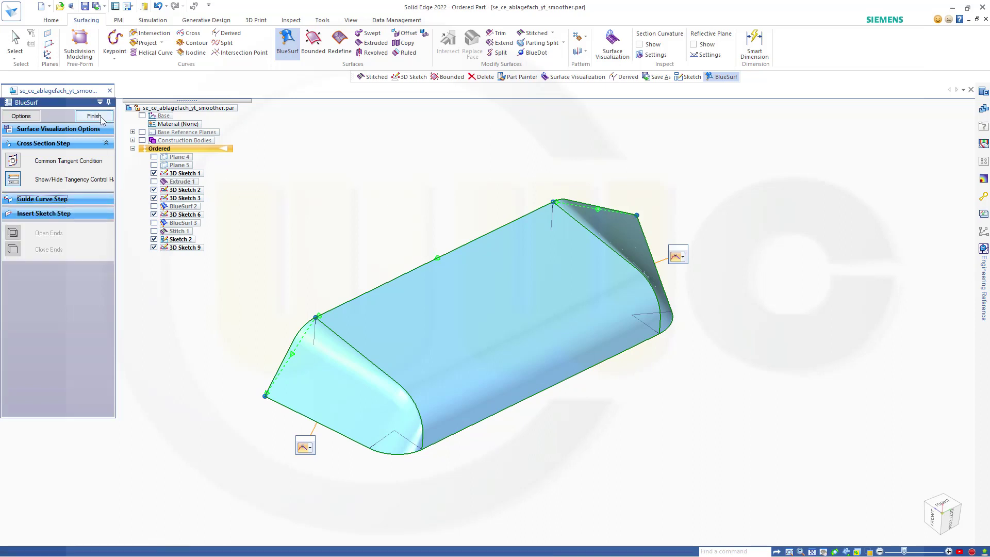
{"action": "left_click", "coordinate": [94, 116]}
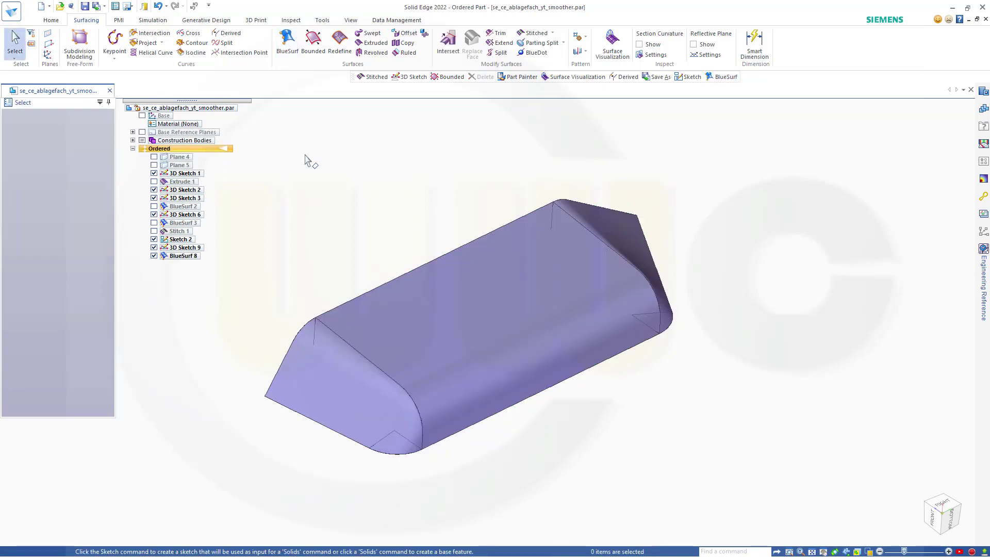
- Hide the new BlueSurf surface, leaving the sketch curves shown
{"action": "middle_click_drag", "start_coordinate": [347, 185], "coordinate": [318, 160]}
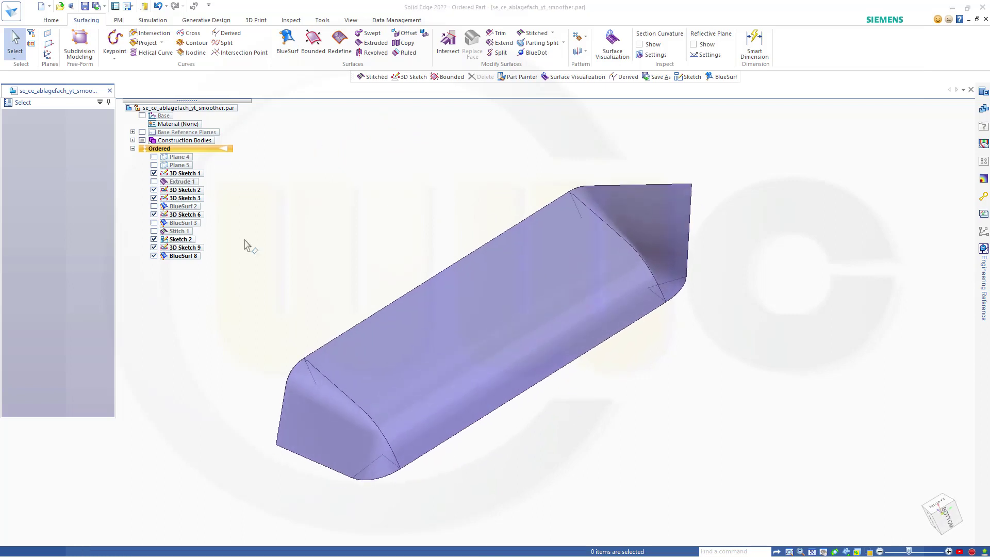
{"action": "left_click", "coordinate": [154, 255]}
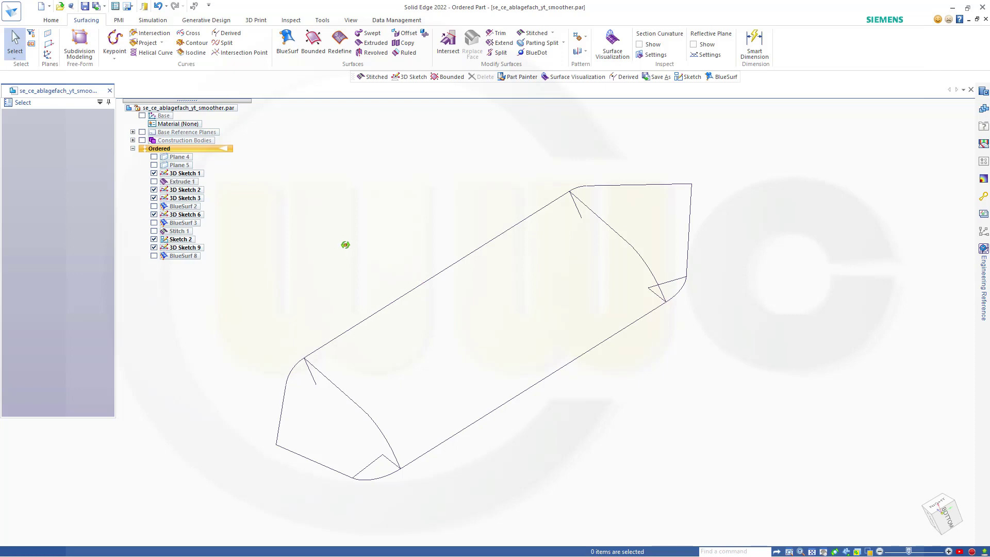
{"action": "middle_click_drag", "start_coordinate": [344, 245], "coordinate": [338, 225]}
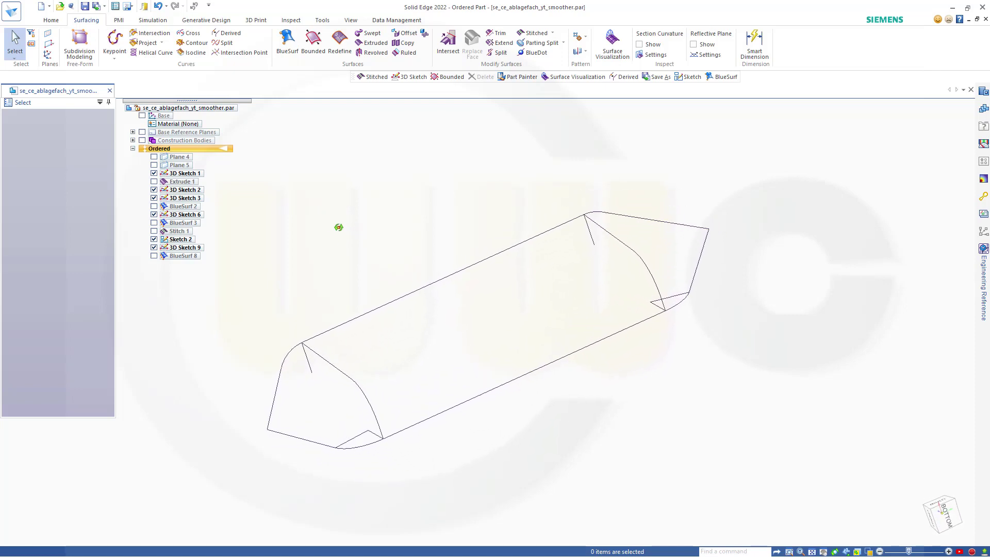
- Create a single derived curve from the complete lower chain of lines and arcs running between both outer ends
{"action": "left_click", "coordinate": [227, 33]}
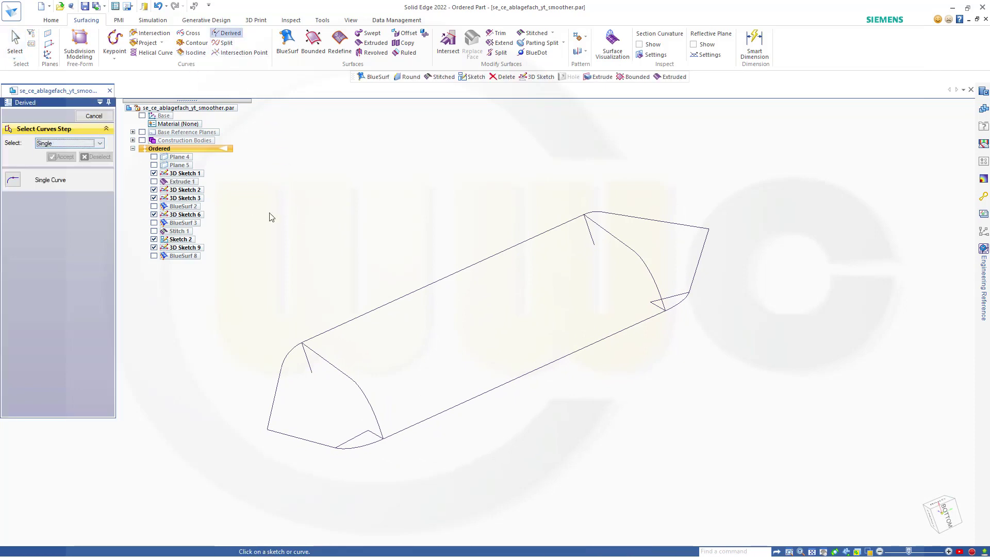
{"action": "left_click", "coordinate": [291, 437]}
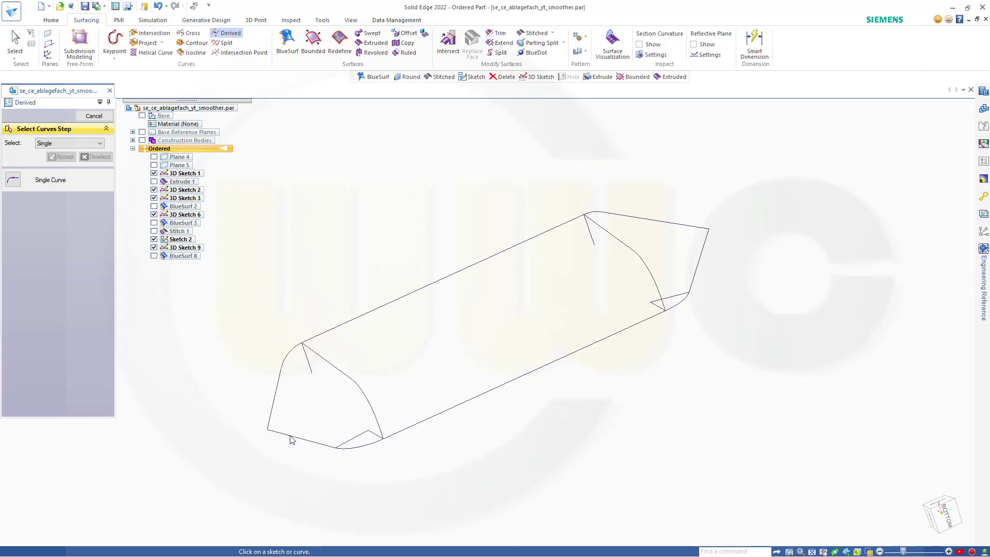
{"action": "left_click", "coordinate": [361, 449]}
{"action": "left_click", "coordinate": [444, 412]}
{"action": "left_click", "coordinate": [679, 302]}
{"action": "left_click", "coordinate": [62, 156]}
{"action": "left_click", "coordinate": [92, 115]}
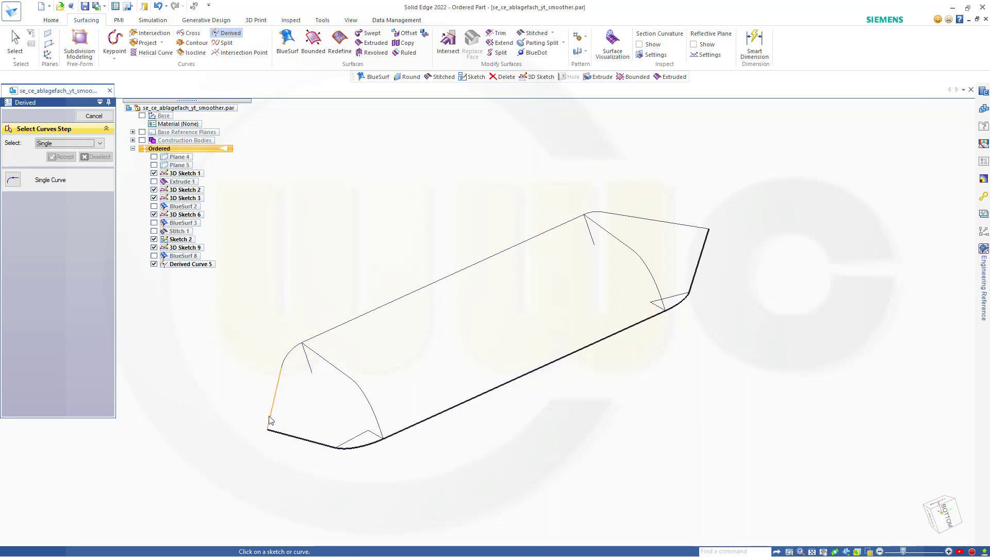
- Create a second derived curve from the complete upper chain of lines and arcs between both outer ends
{"action": "left_click", "coordinate": [277, 387]}
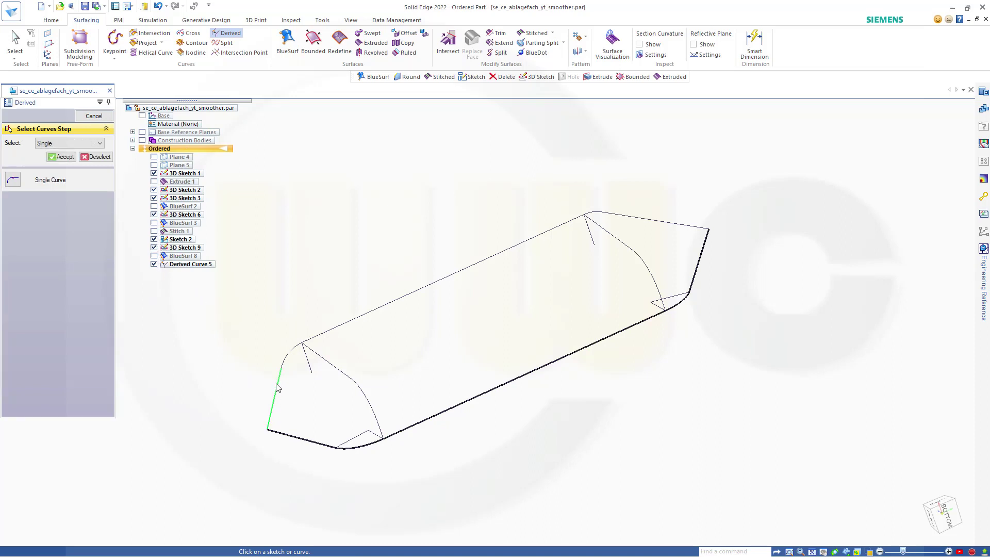
{"action": "left_click", "coordinate": [328, 332]}
{"action": "left_click", "coordinate": [630, 217]}
{"action": "left_click", "coordinate": [62, 156]}
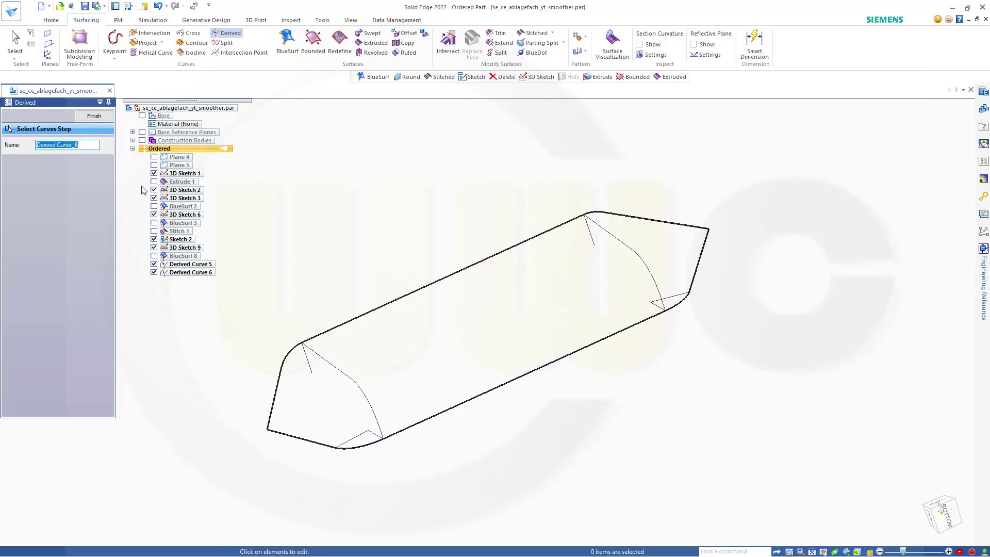
{"action": "left_click", "coordinate": [98, 116]}
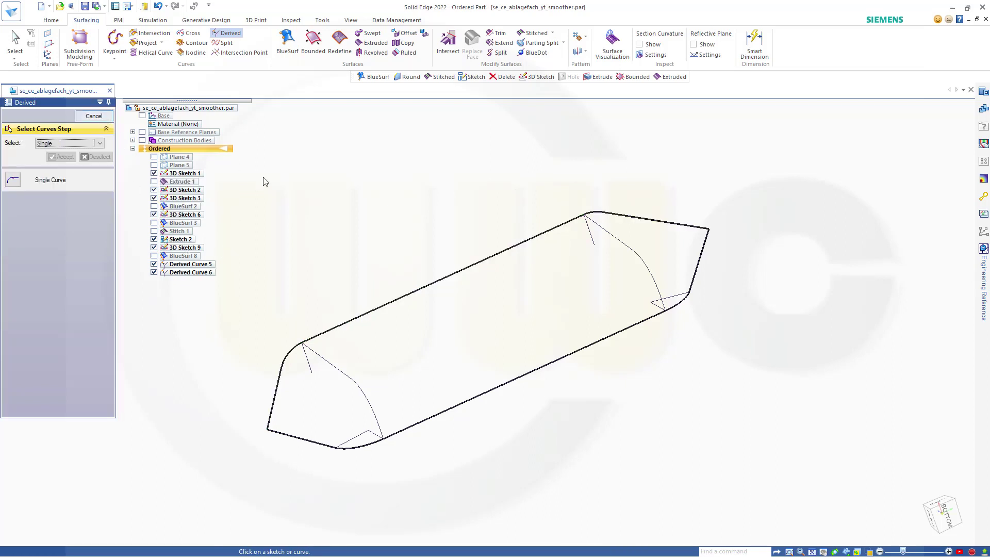
- Create a derived curve from the line and arc of the inner profile at the near end of the tray
{"action": "left_click", "coordinate": [322, 356]}
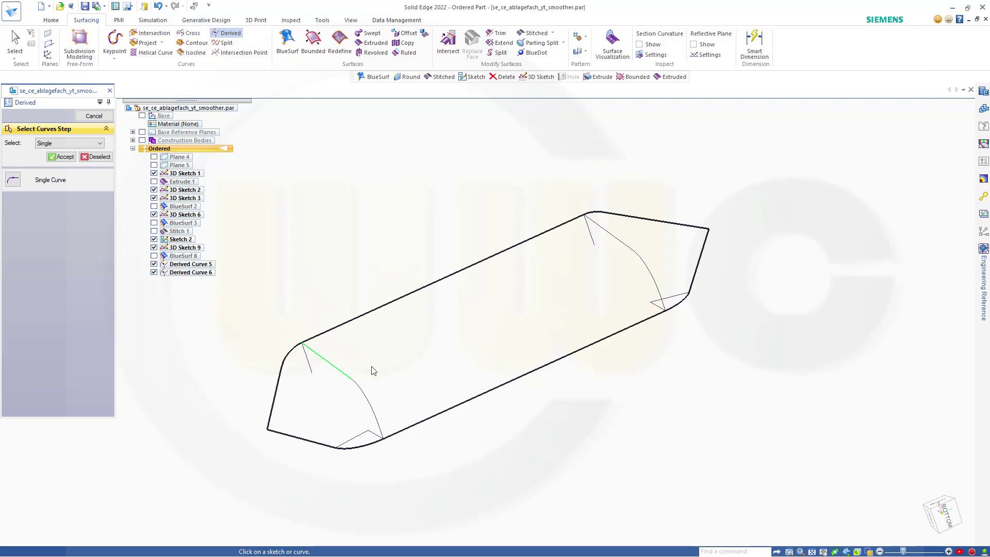
{"action": "left_click", "coordinate": [365, 397]}
{"action": "left_click", "coordinate": [66, 158]}
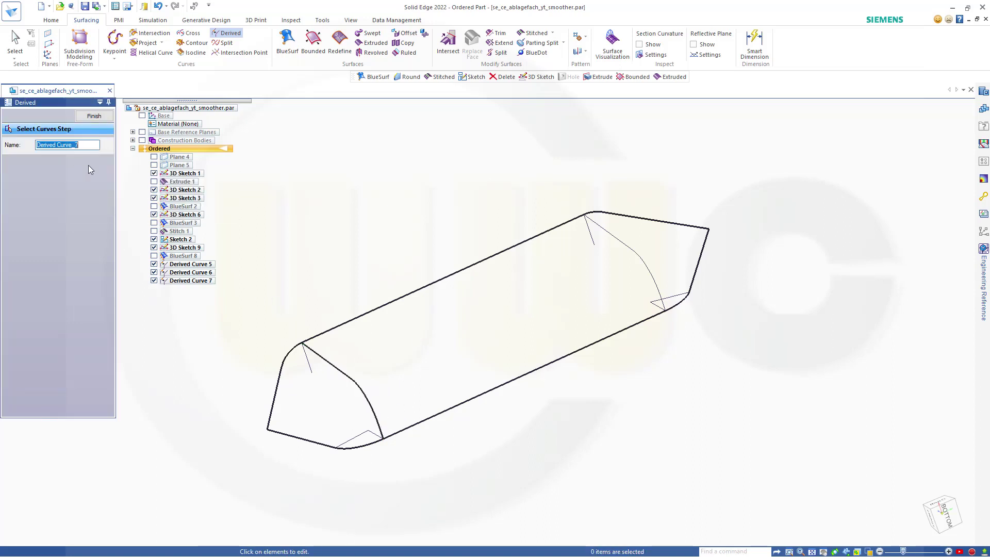
{"action": "left_click", "coordinate": [109, 119]}
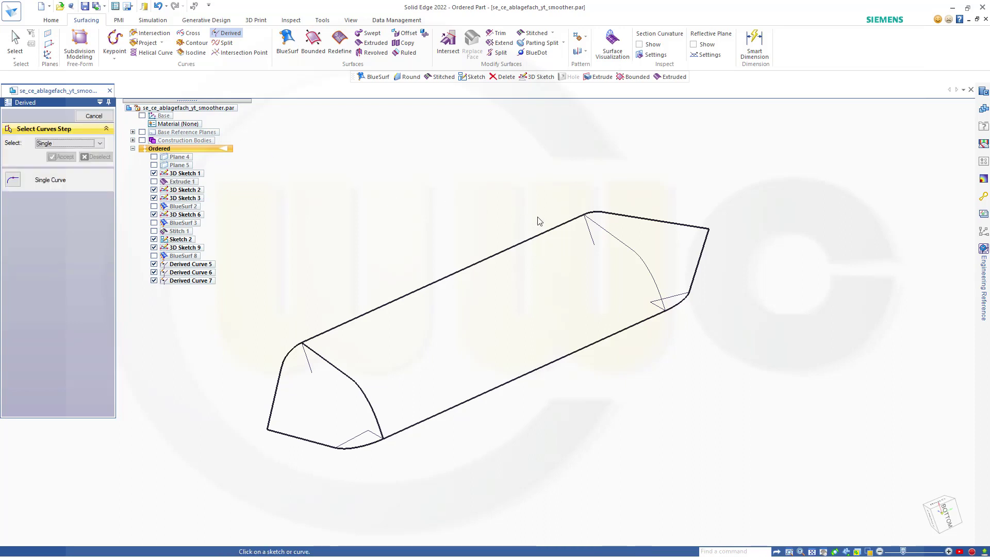
- Create a derived curve from the line and arc of the inner profile at the far end, and leave the Derived command
{"action": "left_click", "coordinate": [600, 229]}
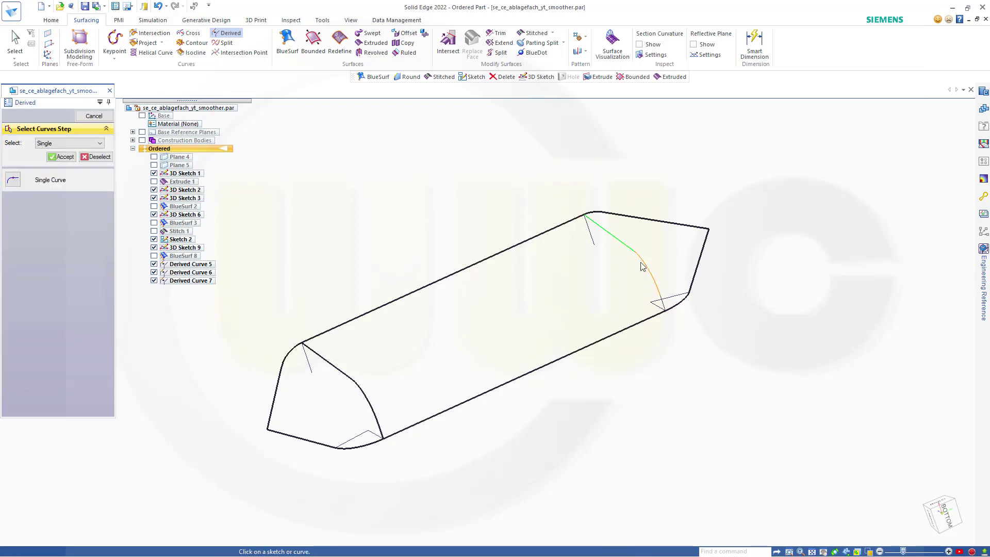
{"action": "left_click", "coordinate": [643, 266]}
{"action": "left_click", "coordinate": [62, 156]}
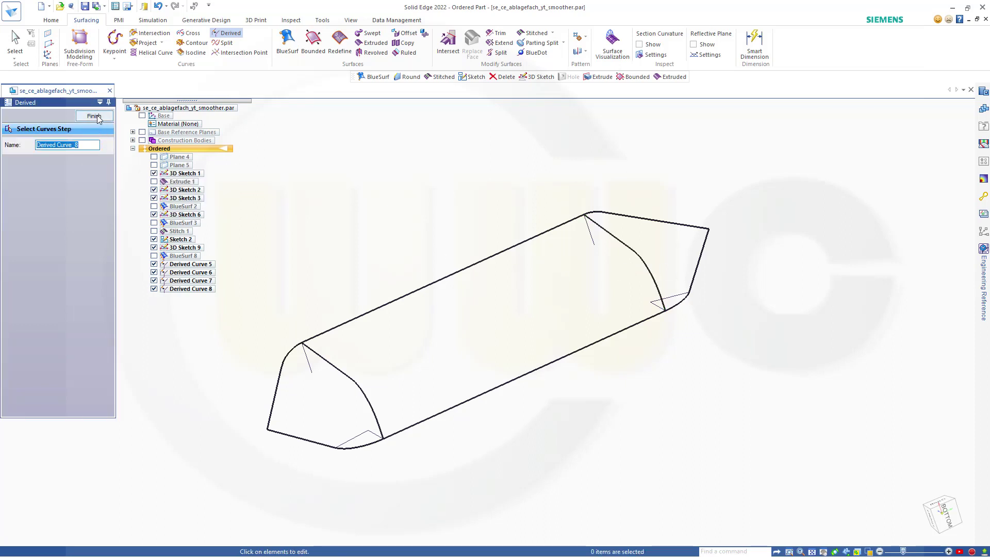
{"action": "left_click", "coordinate": [93, 115]}
{"action": "key", "text": "Escape"}
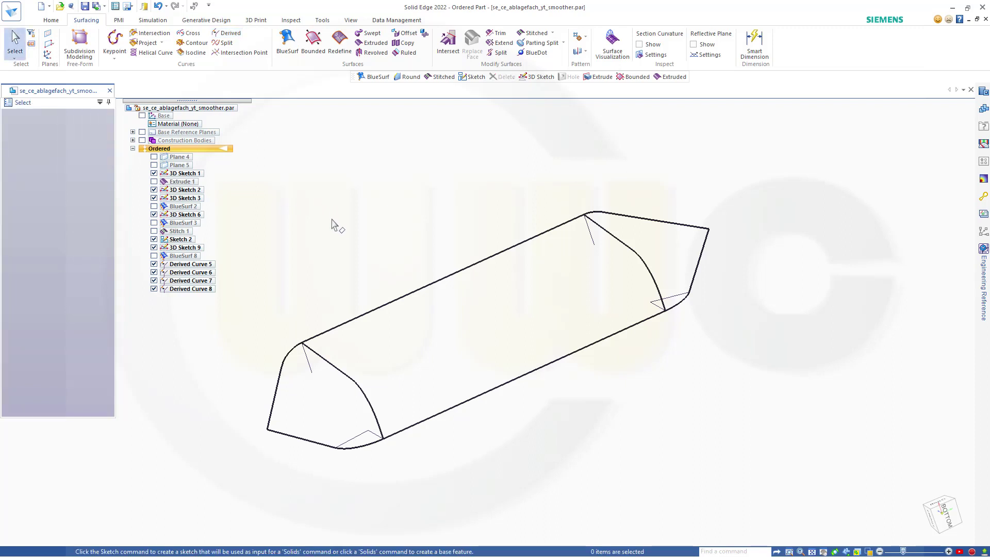
- Start a BlueSurf and hide 3D Sketches 1, 2, 3, 6 and 9 and Sketch 2, leaving only the derived curves shown
{"action": "middle_click_drag", "start_coordinate": [352, 239], "coordinate": [350, 228]}
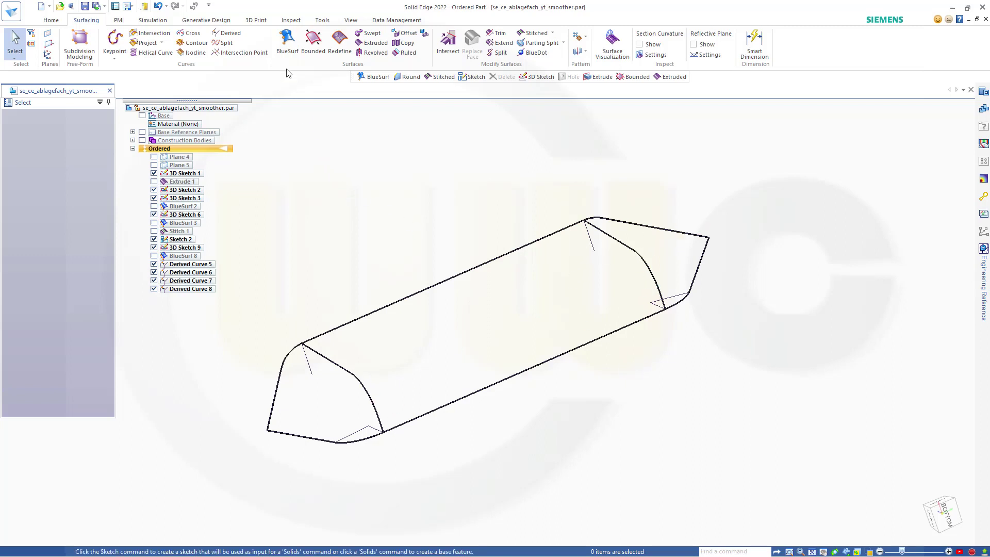
{"action": "left_click", "coordinate": [287, 40]}
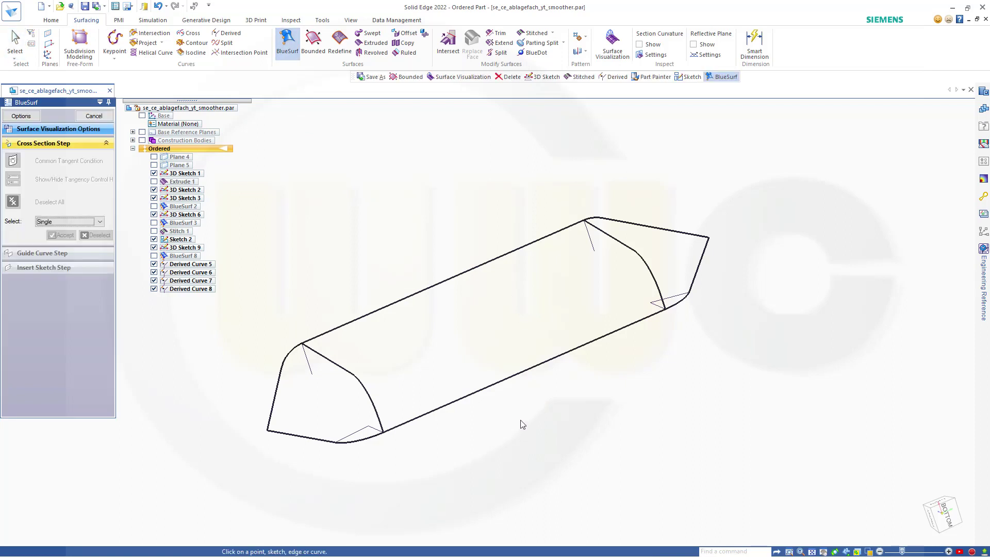
{"action": "mouse_move", "coordinate": [523, 426]}
{"action": "middle_mouse_down"}
{"action": "mouse_move", "coordinate": [508, 441]}
{"action": "mouse_move", "coordinate": [526, 426]}
{"action": "middle_mouse_up"}
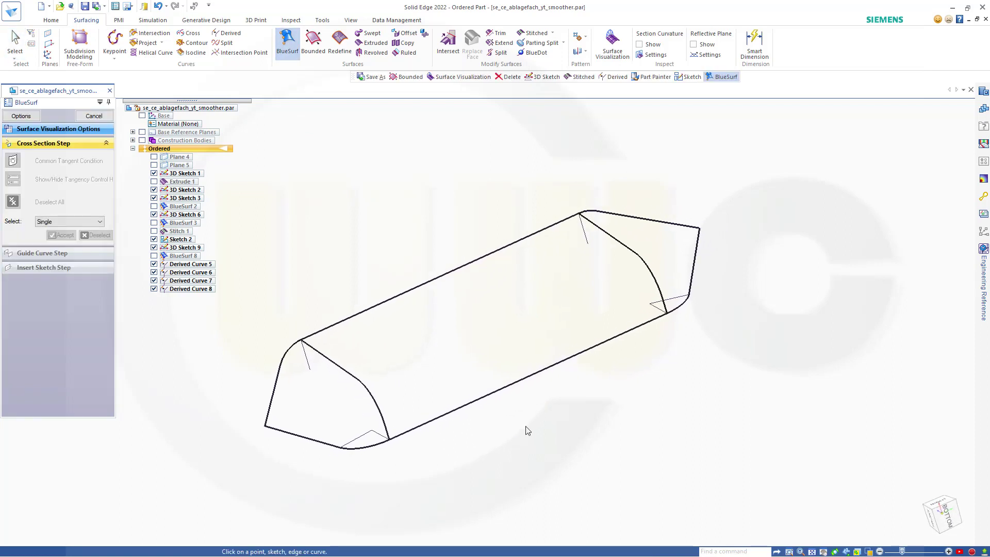
{"action": "scroll", "coordinate": [272, 332], "scroll_direction": "down", "scroll_amount": 1}
{"action": "scroll", "coordinate": [273, 330], "scroll_direction": "up", "scroll_amount": 2}
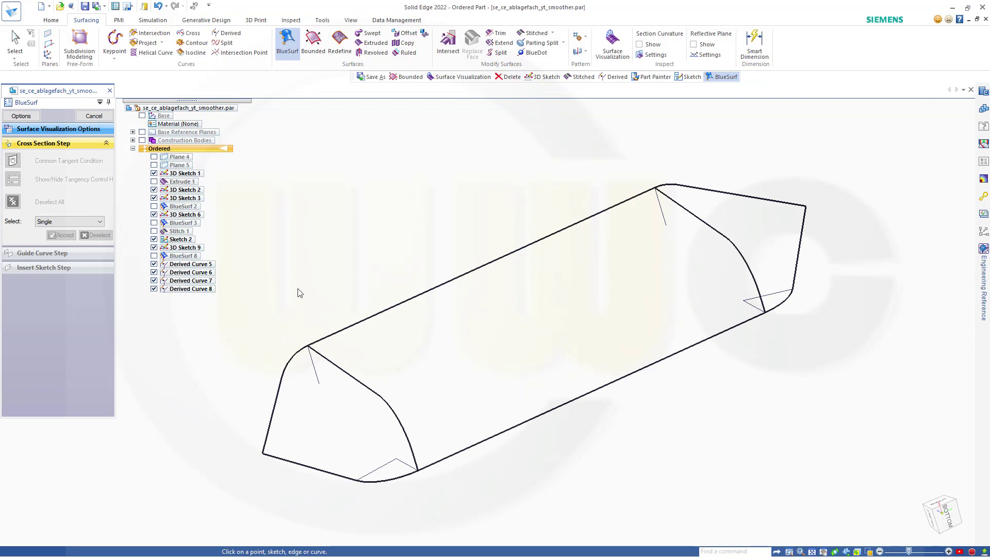
{"action": "left_click", "coordinate": [153, 173]}
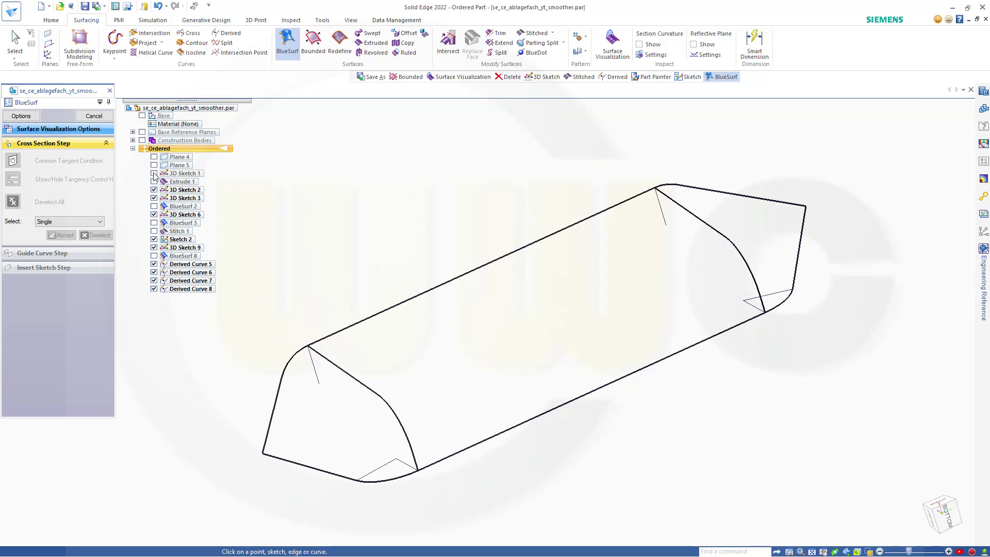
{"action": "left_click", "coordinate": [154, 198]}
{"action": "left_click", "coordinate": [153, 215]}
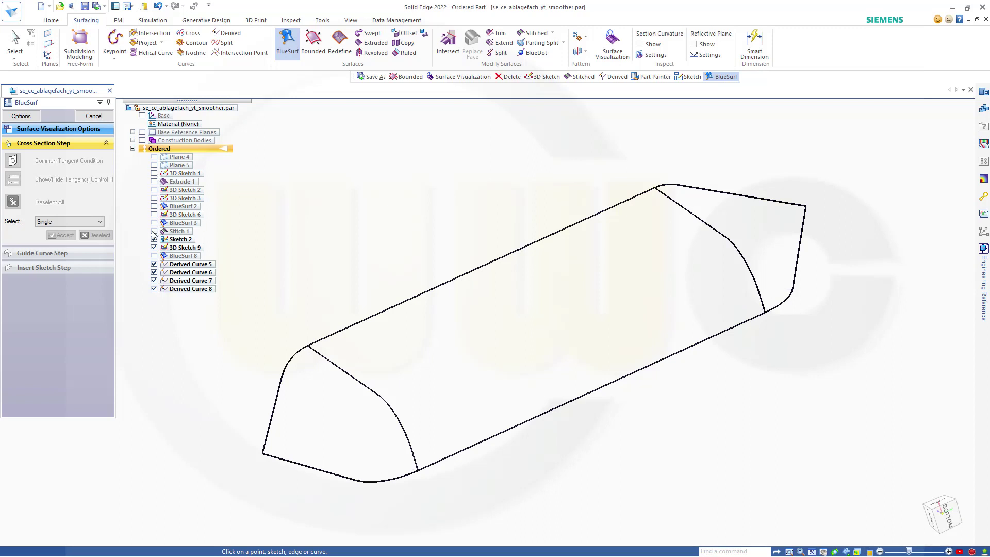
{"action": "left_click", "coordinate": [155, 248]}
- Set the cross section selection to Chain and use the upper and lower long derived curves as the two BlueSurf cross sections
{"action": "left_click", "coordinate": [100, 223]}
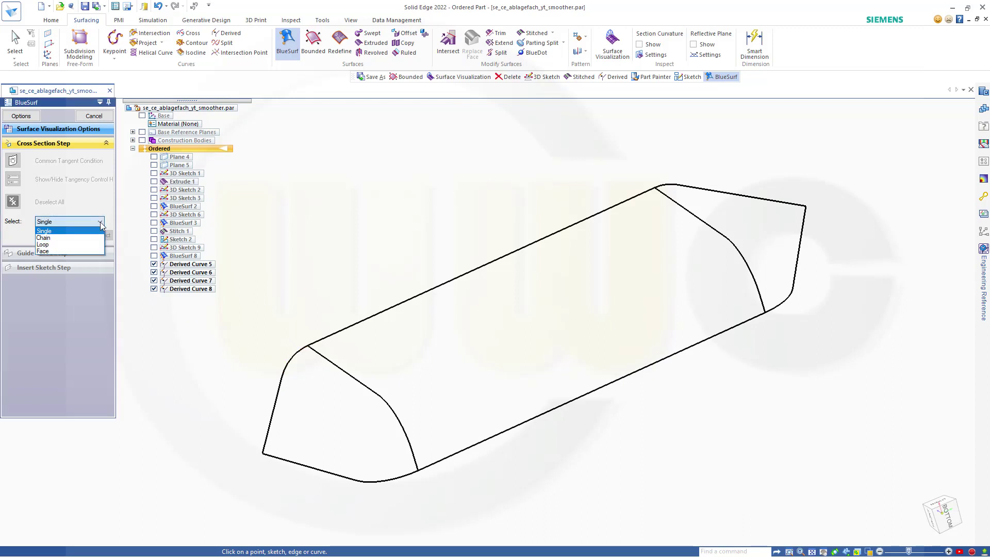
{"action": "left_click", "coordinate": [75, 238]}
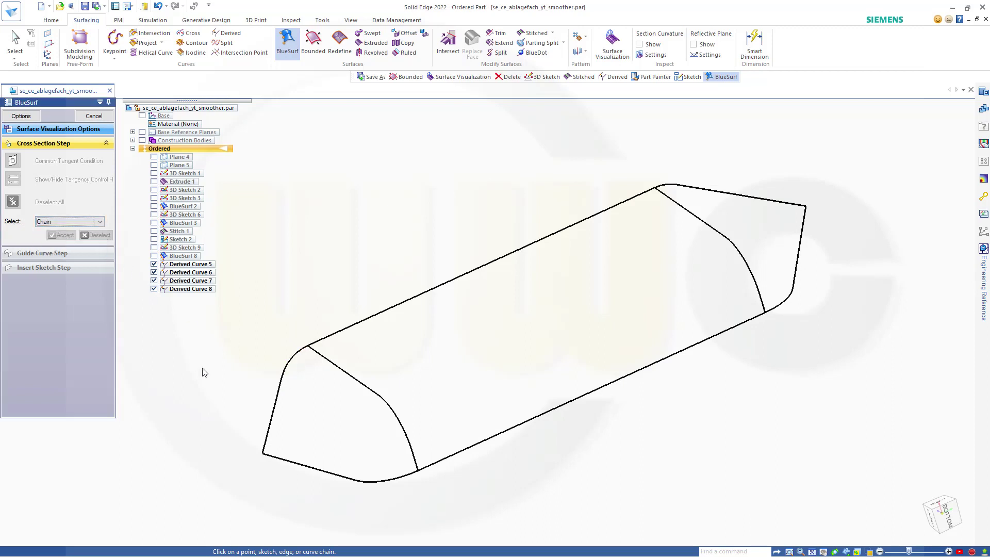
{"action": "left_click", "coordinate": [282, 380]}
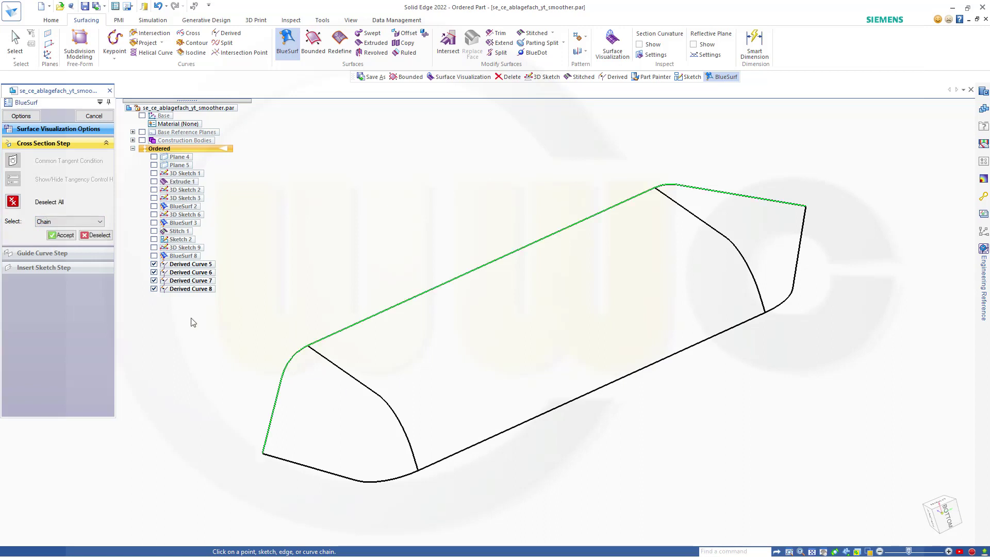
{"action": "left_click", "coordinate": [58, 235]}
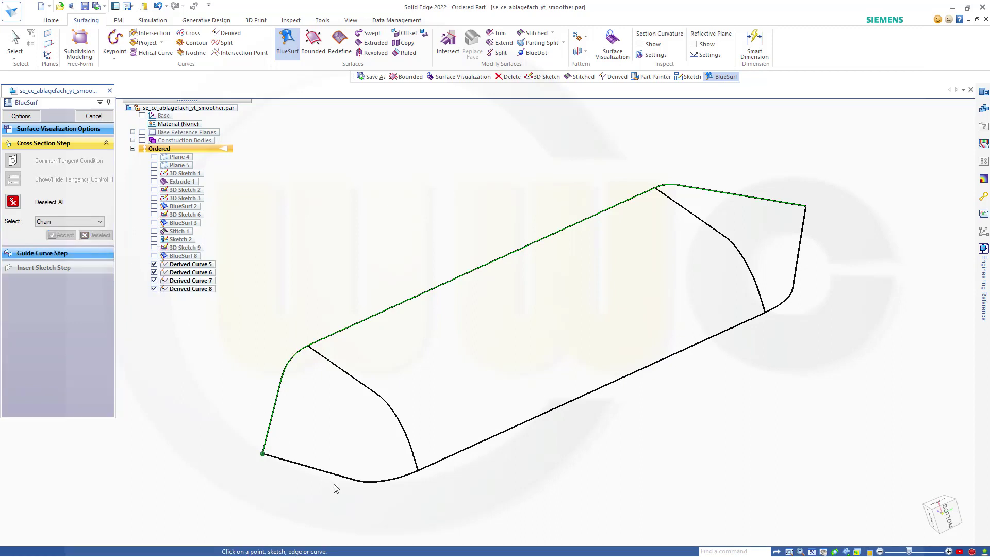
{"action": "left_click", "coordinate": [369, 483]}
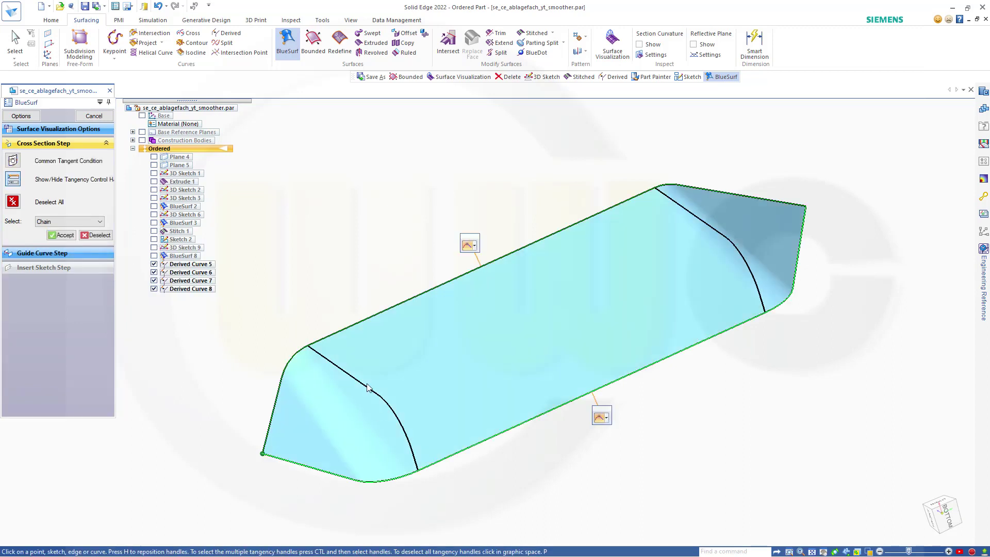
{"action": "left_click", "coordinate": [60, 235]}
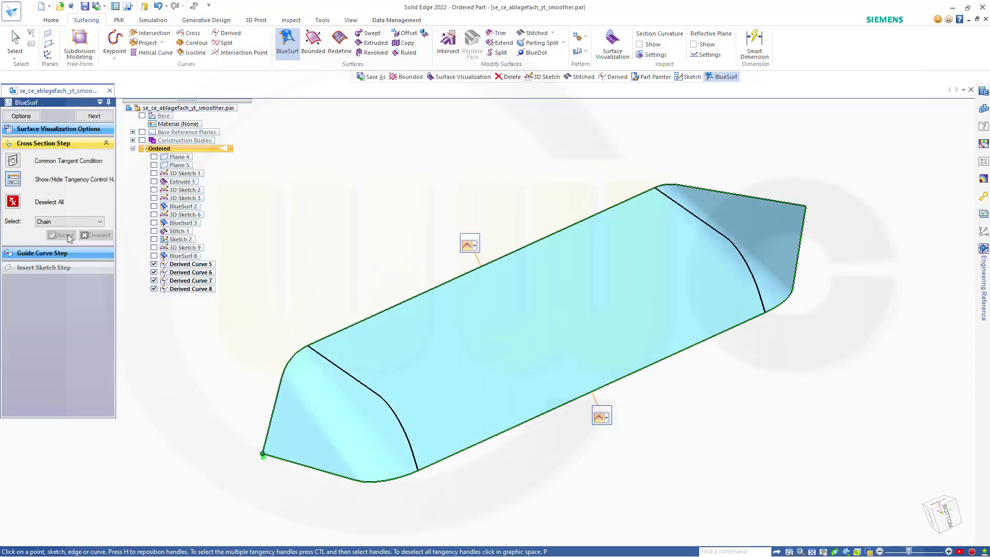
- Add the derived profile curves at both ends as guide curves using Chain selection, and finish the BlueSurf surface
{"action": "left_click", "coordinate": [55, 253]}
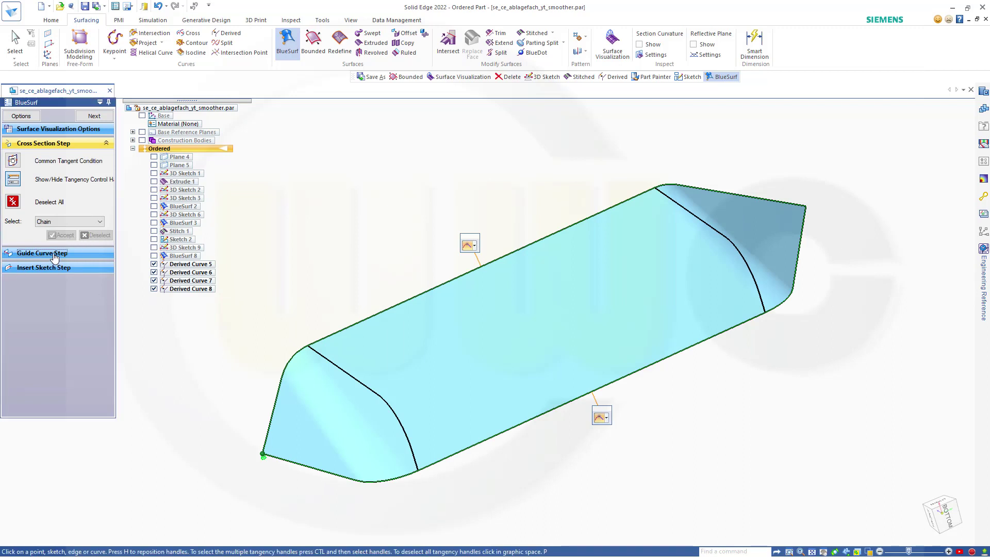
{"action": "left_click", "coordinate": [83, 236]}
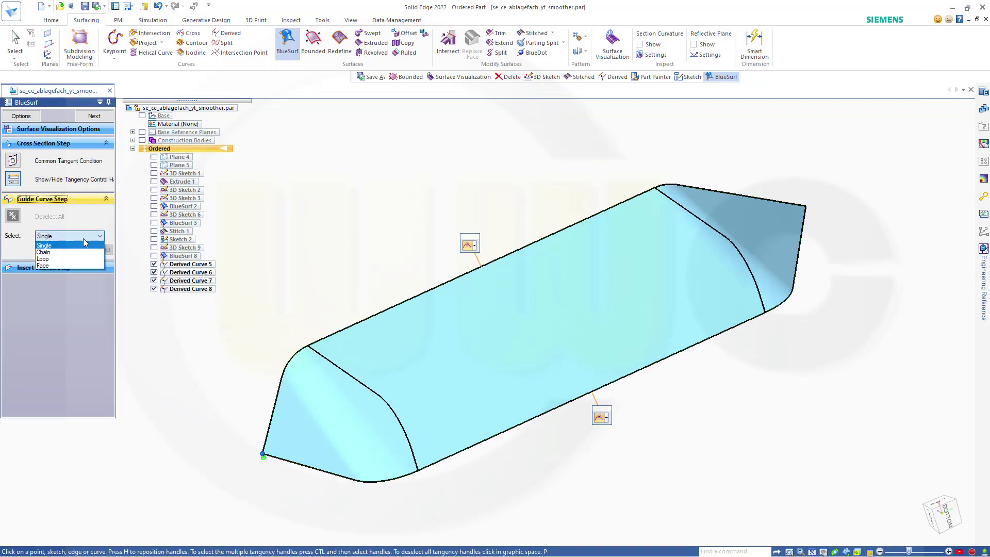
{"action": "left_click", "coordinate": [61, 252]}
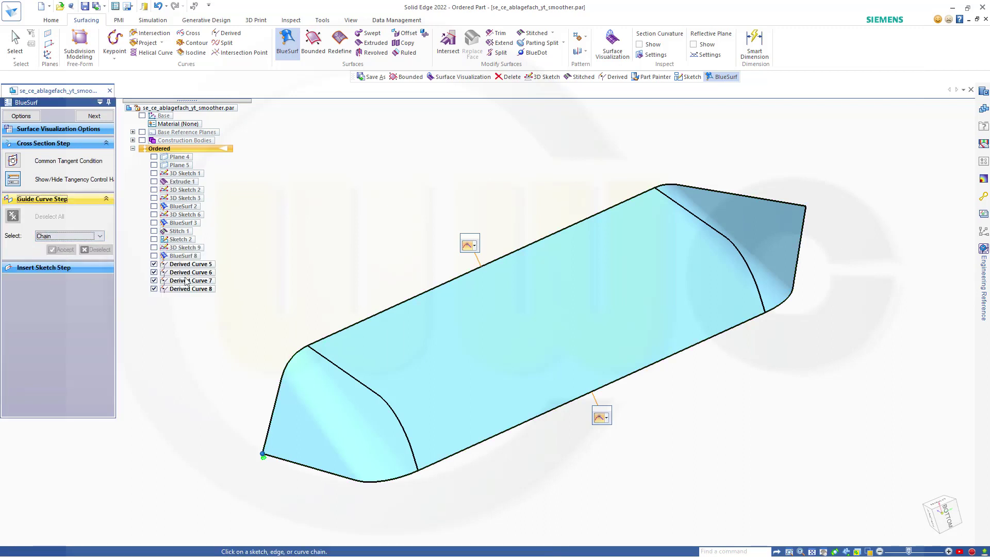
{"action": "left_click", "coordinate": [335, 368]}
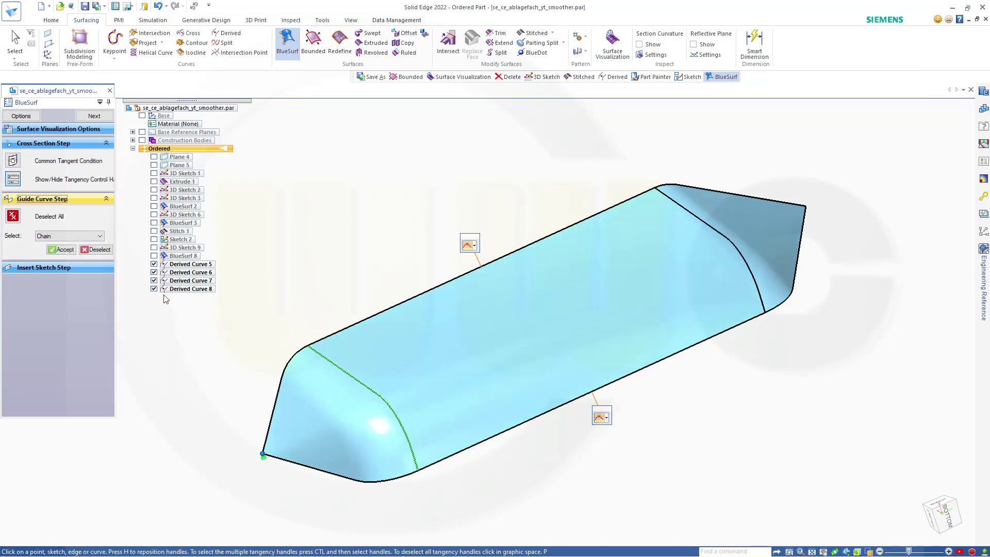
{"action": "left_click", "coordinate": [63, 251]}
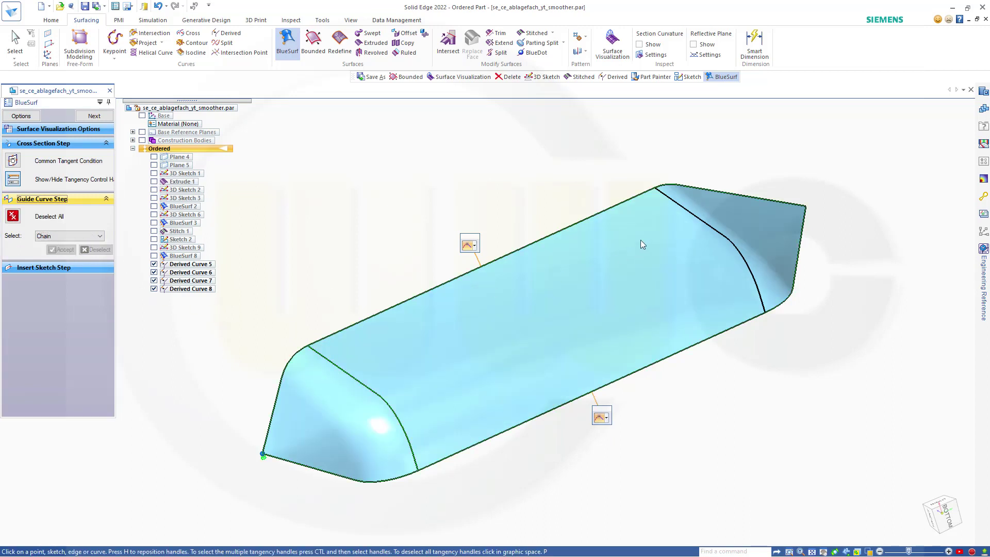
{"action": "left_click", "coordinate": [697, 221]}
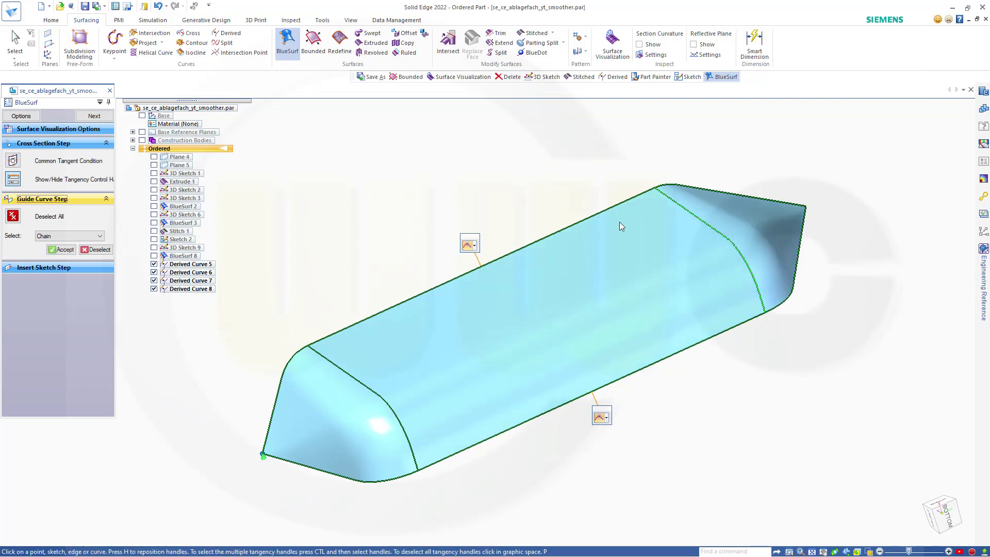
{"action": "left_click", "coordinate": [63, 250]}
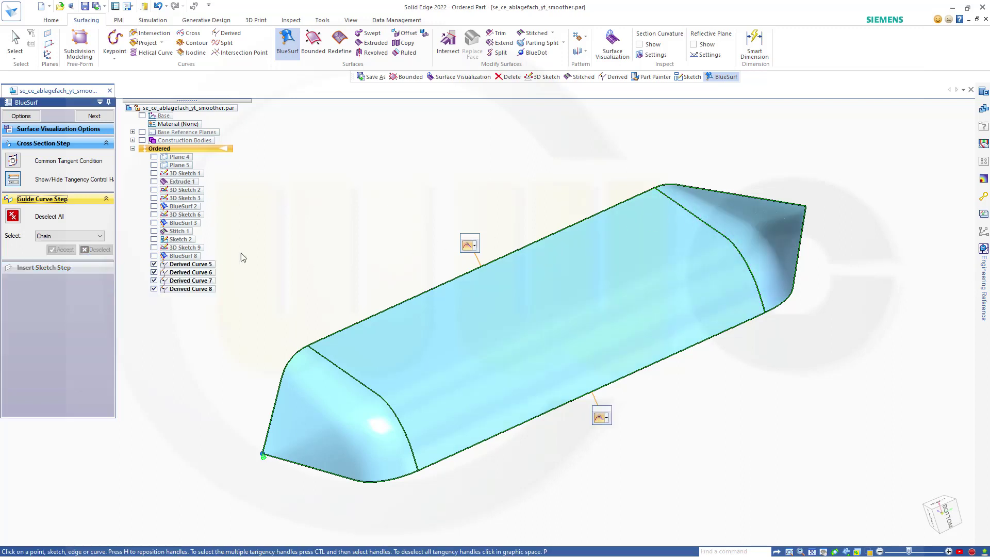
{"action": "left_click", "coordinate": [93, 115]}
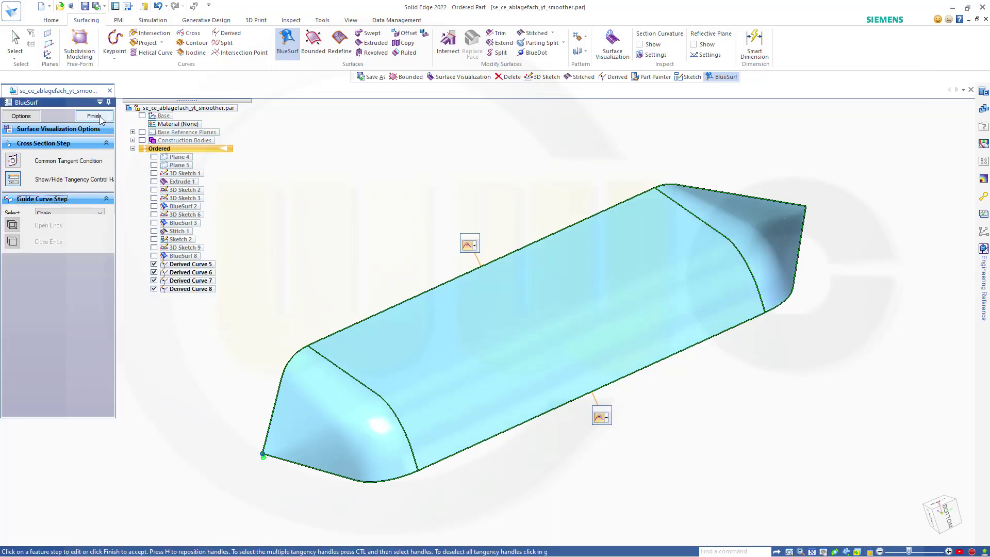
{"action": "left_click", "coordinate": [45, 115]}
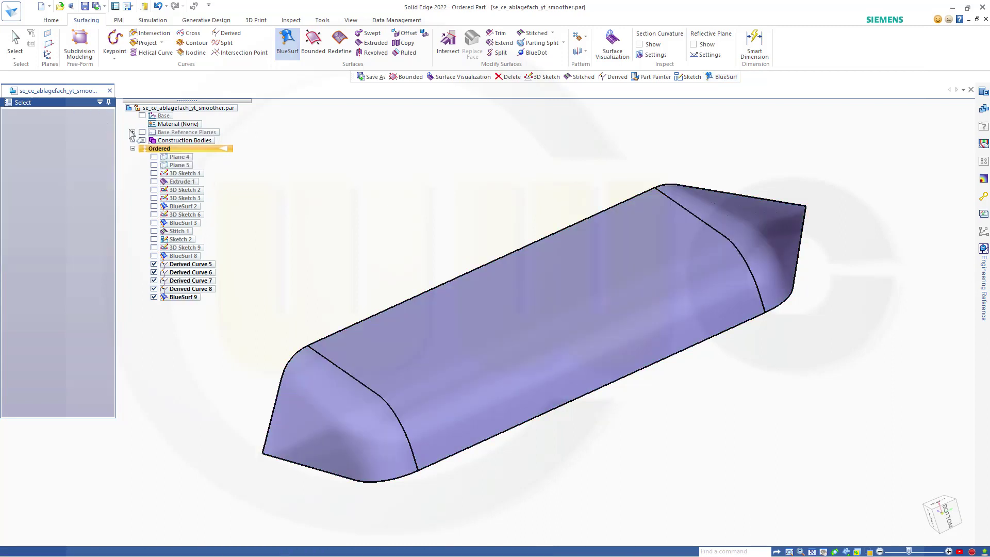
- Hide Derived Curves 5, 6, 7 and 8 so that only the new BlueSurf surface is shown
{"action": "middle_click_drag", "start_coordinate": [444, 242], "coordinate": [461, 266]}
{"action": "middle_click_drag", "start_coordinate": [507, 278], "coordinate": [490, 230]}
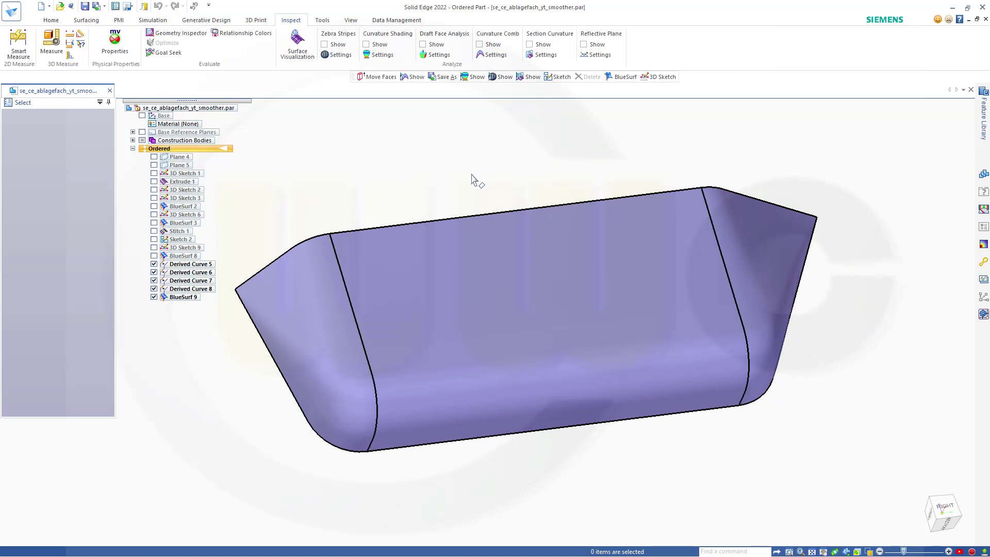
{"action": "scroll", "coordinate": [472, 177], "scroll_direction": "up", "scroll_amount": 1}
{"action": "scroll", "coordinate": [472, 178], "scroll_direction": "down", "scroll_amount": 1}
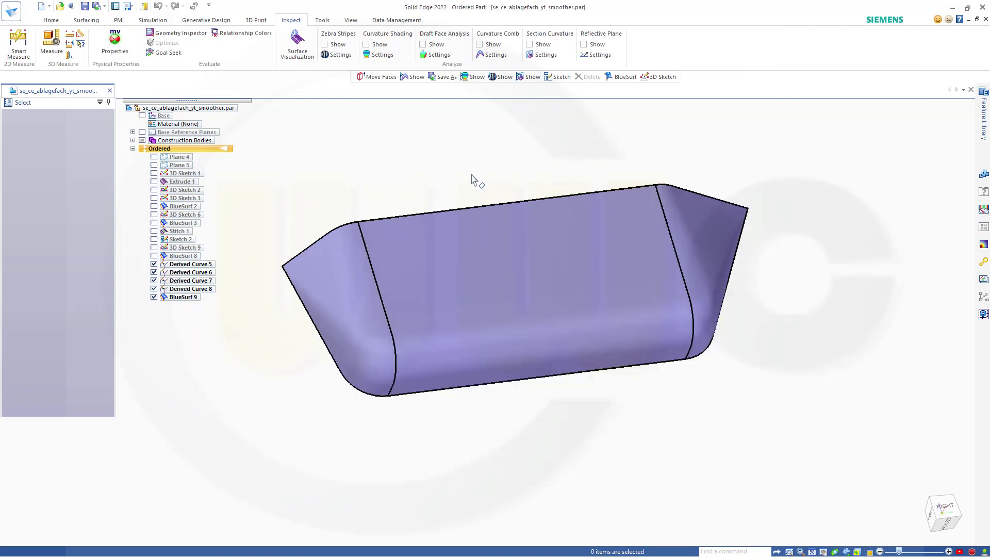
{"action": "scroll", "coordinate": [533, 227], "scroll_direction": "down", "scroll_amount": 3}
{"action": "middle_click_drag", "start_coordinate": [588, 258], "coordinate": [574, 241]}
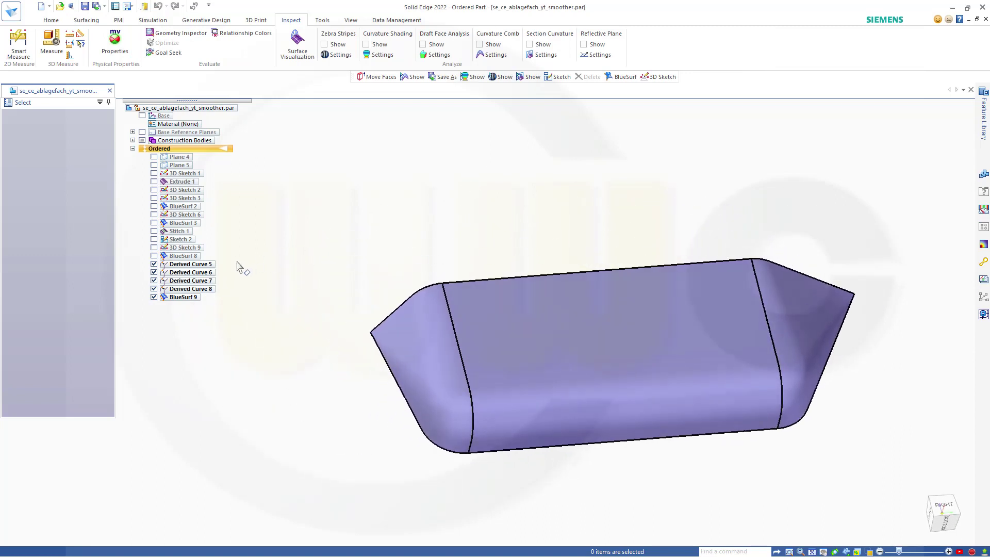
{"action": "left_click", "coordinate": [154, 264]}
{"action": "left_click", "coordinate": [154, 272]}
{"action": "left_click", "coordinate": [153, 281]}
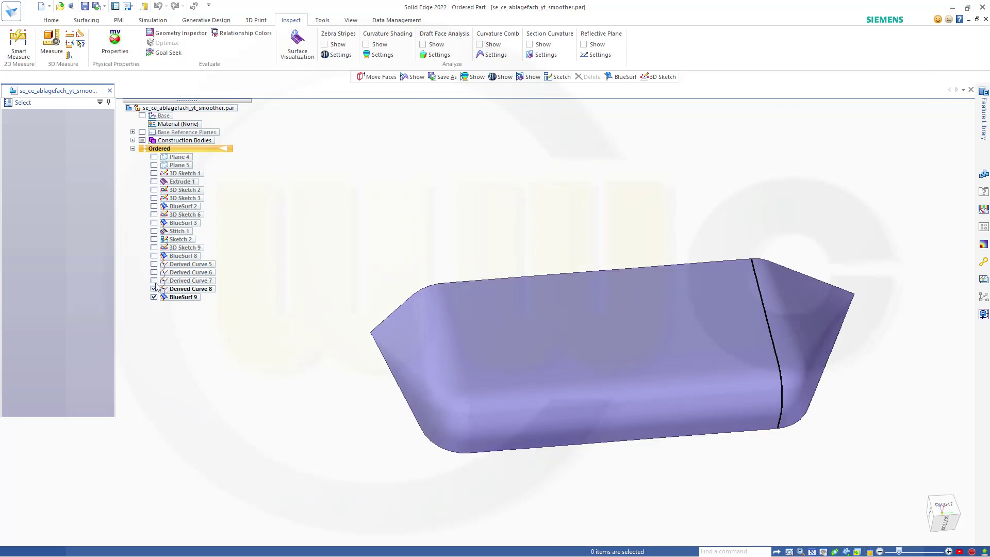
{"action": "left_click", "coordinate": [154, 289]}
{"action": "middle_click_drag", "start_coordinate": [423, 257], "coordinate": [492, 274]}
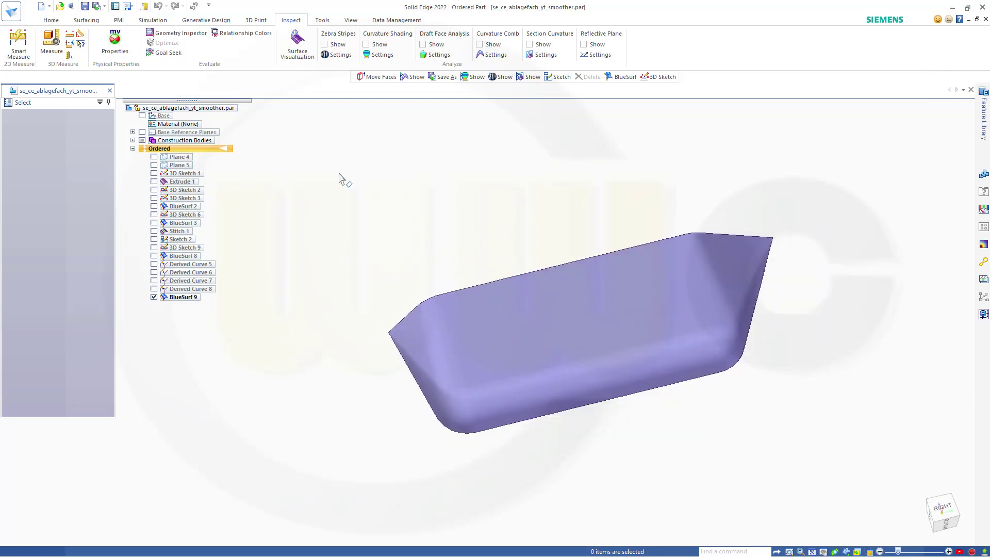
- Show the base coordinate system and the base reference planes
{"action": "left_click", "coordinate": [51, 19]}
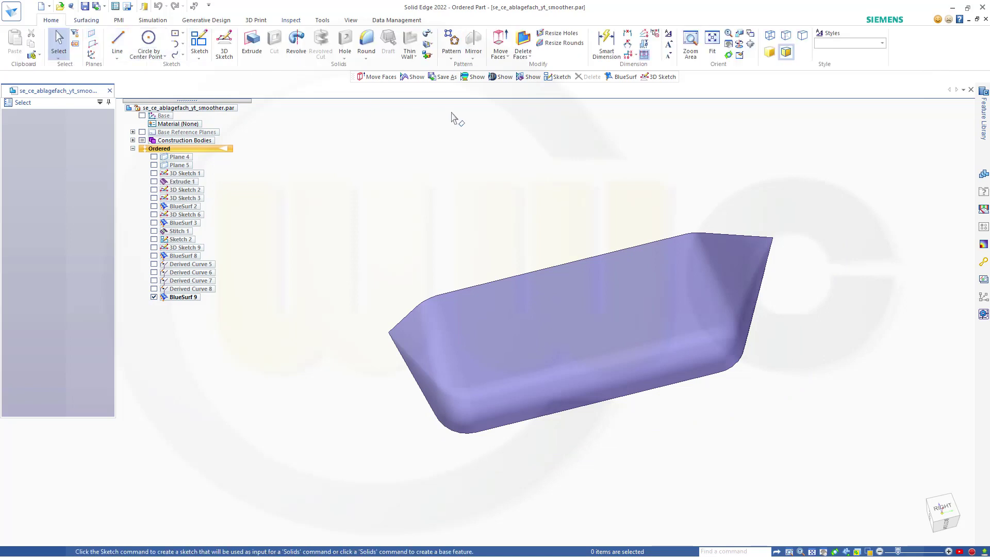
{"action": "left_click", "coordinate": [142, 132]}
{"action": "left_click", "coordinate": [142, 116]}
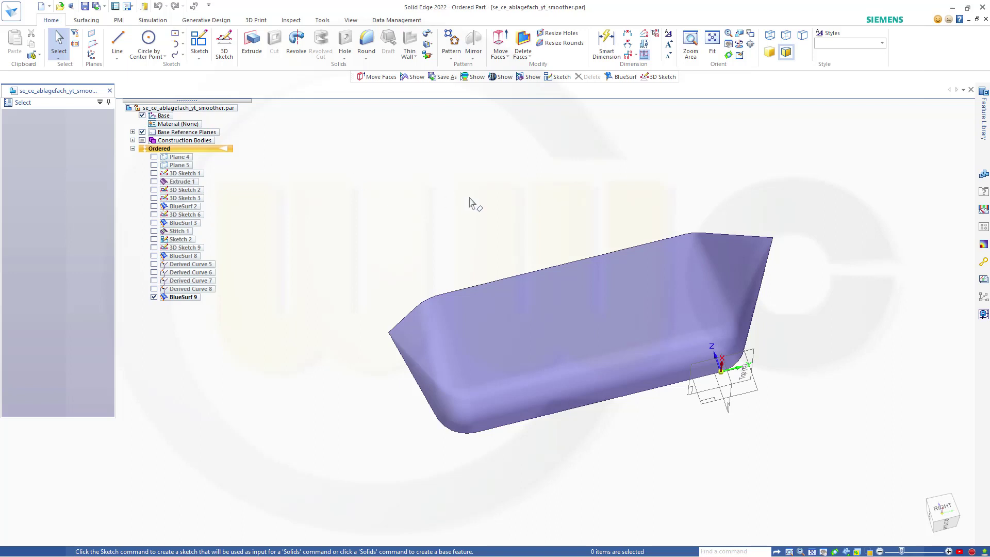
- Set up a Move Faces operation on the BlueSurf 9 face, with movement Along Face Normal of the Top reference plane
{"action": "left_click", "coordinate": [501, 43]}
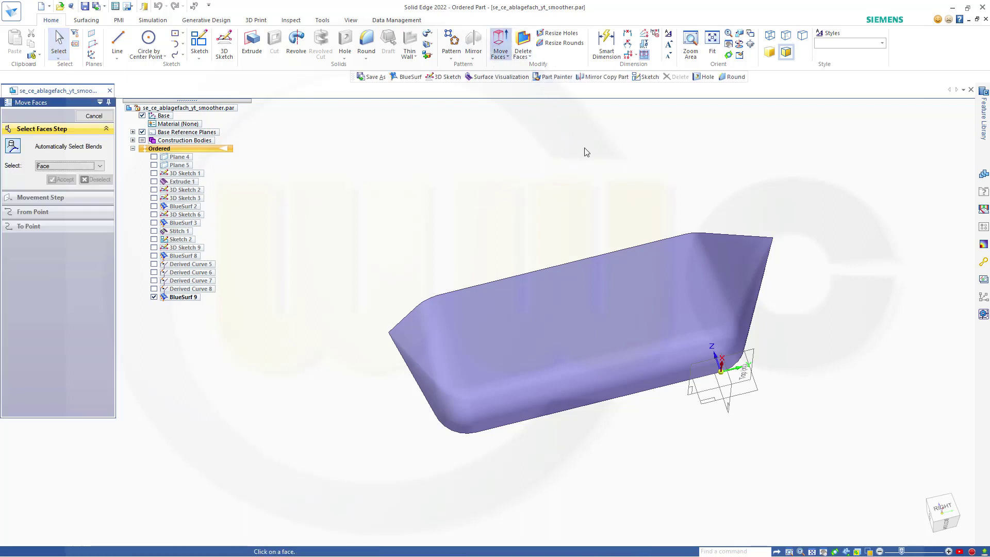
{"action": "left_click", "coordinate": [575, 317]}
{"action": "left_click", "coordinate": [70, 179]}
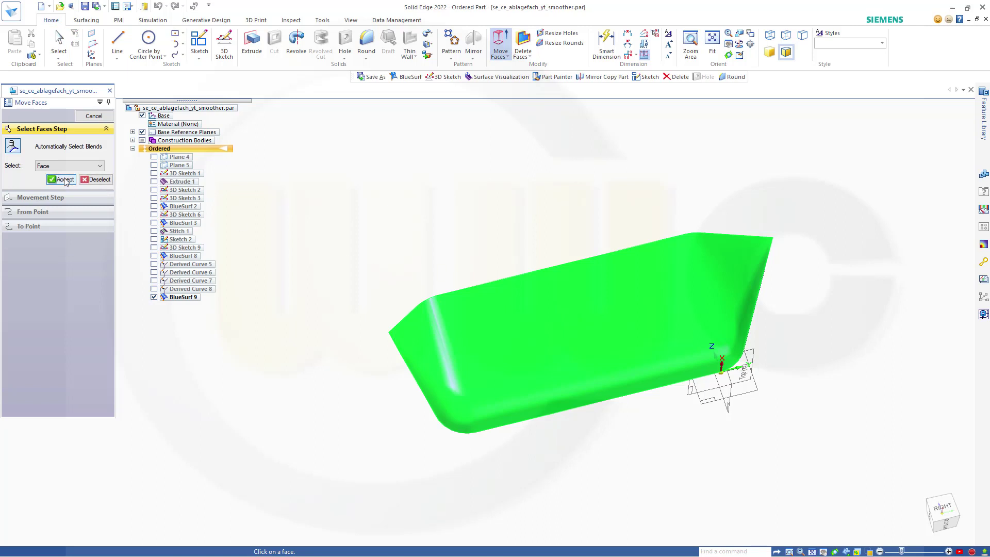
{"action": "left_click", "coordinate": [74, 157]}
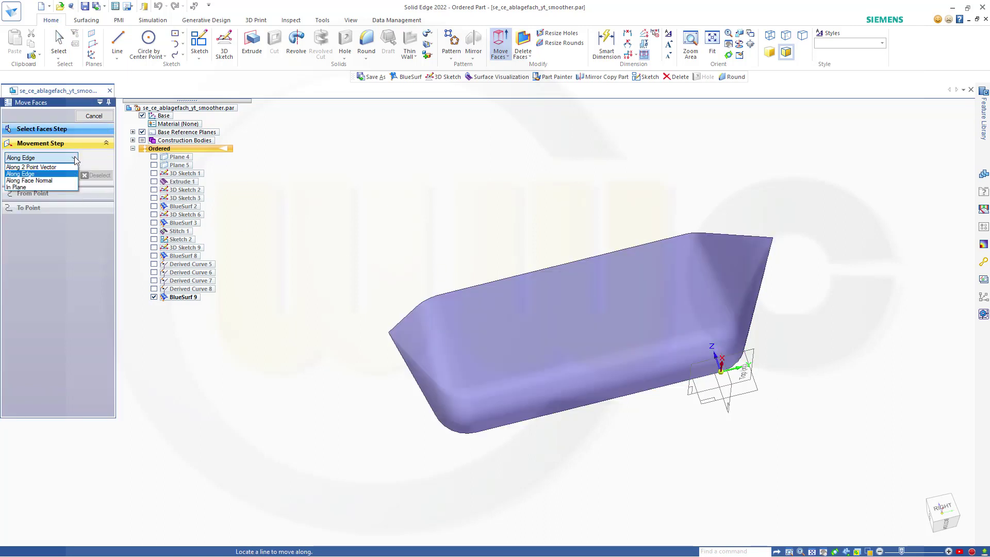
{"action": "left_click", "coordinate": [31, 172]}
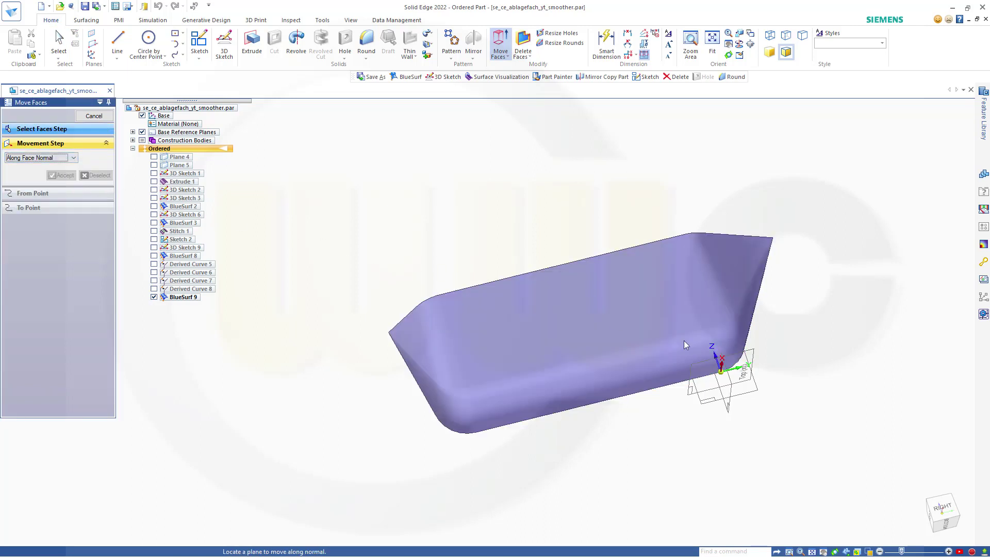
{"action": "left_click", "coordinate": [756, 357]}
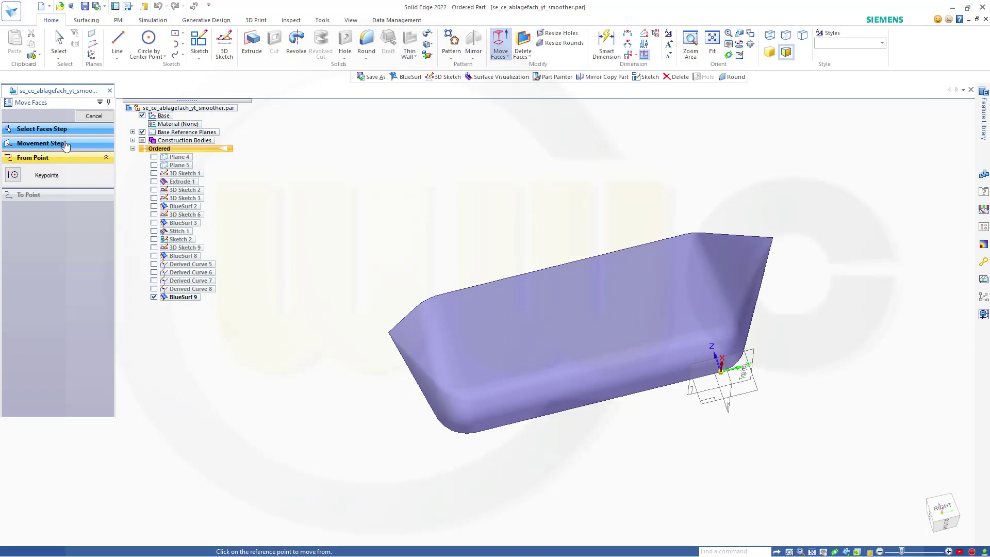
- Recheck the face selection and plane-normal direction, then move the BlueSurf 9 surface freely downward from the origin and finish the move
{"action": "left_click", "coordinate": [48, 130]}
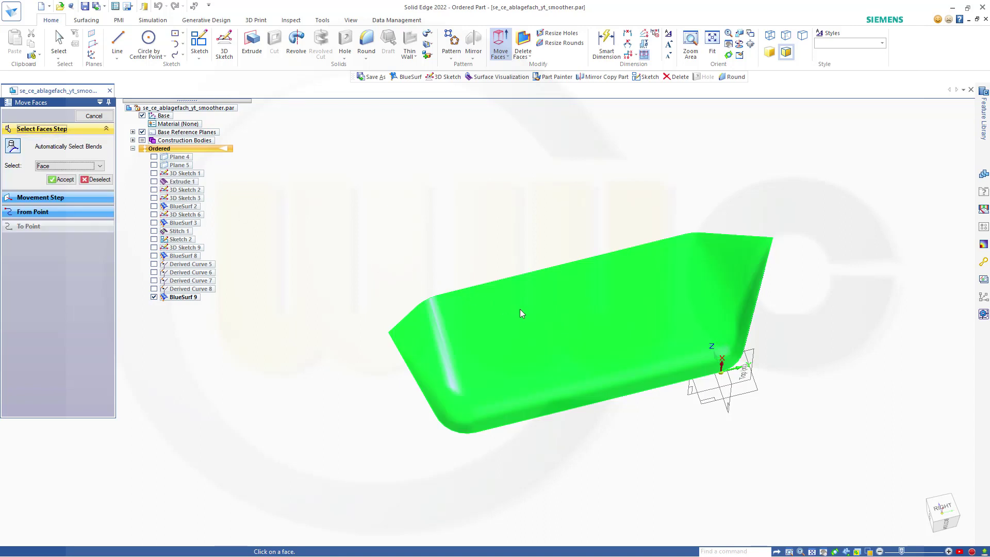
{"action": "left_click", "coordinate": [55, 197]}
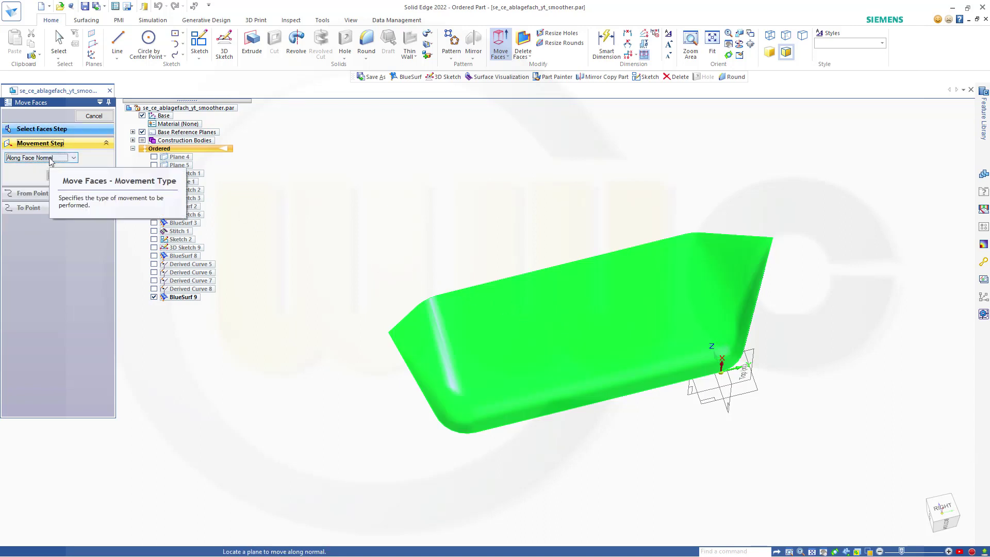
{"action": "left_click", "coordinate": [749, 354]}
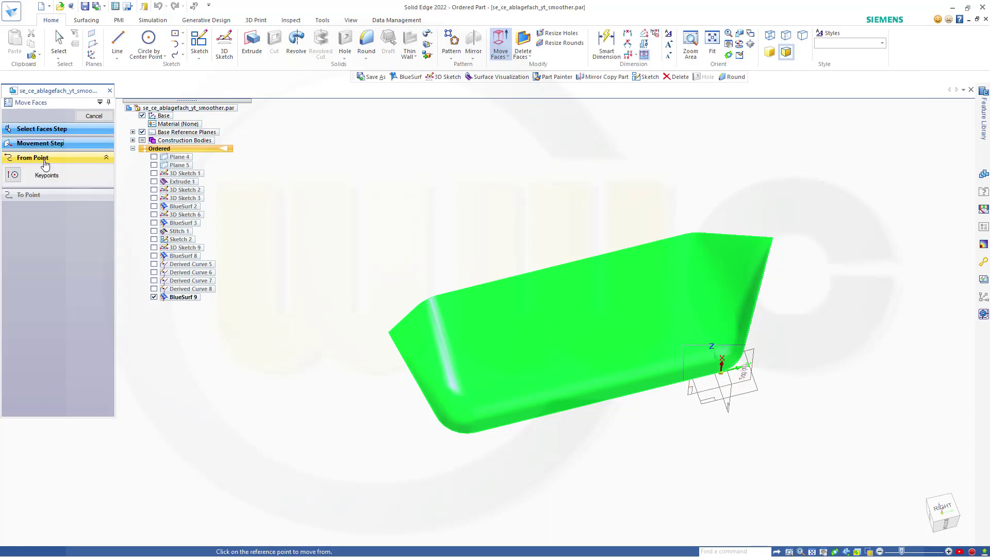
{"action": "left_click", "coordinate": [720, 371]}
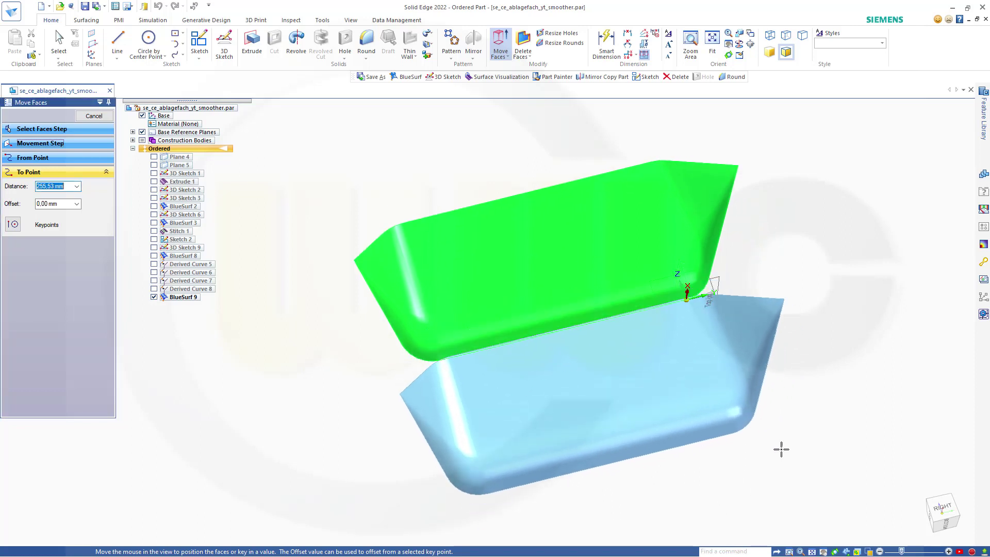
{"action": "left_click", "coordinate": [808, 469]}
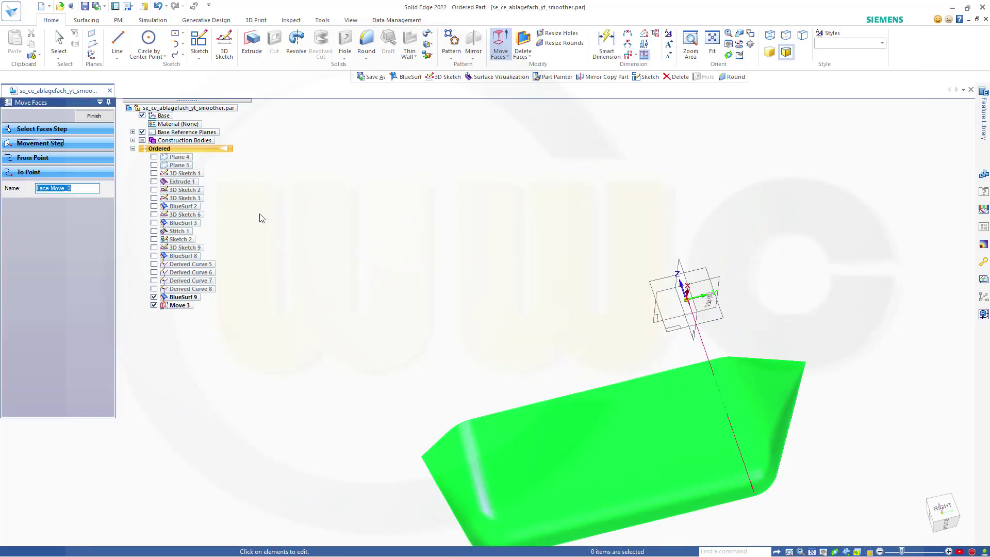
{"action": "left_click", "coordinate": [95, 118]}
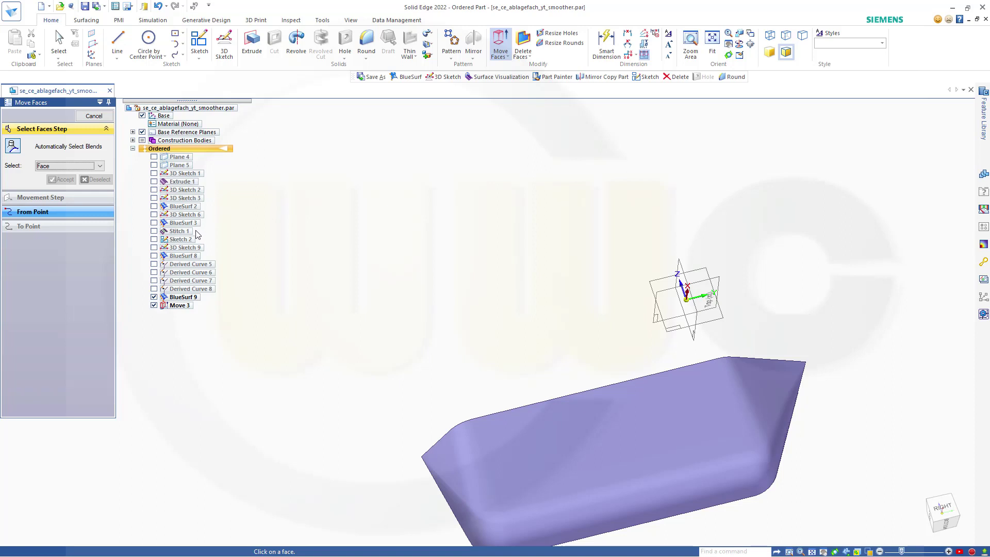
- Show Stitch 1 and choose its whole stitched surface body as the Move Faces selection, using the Body selection type
{"action": "left_click", "coordinate": [154, 231]}
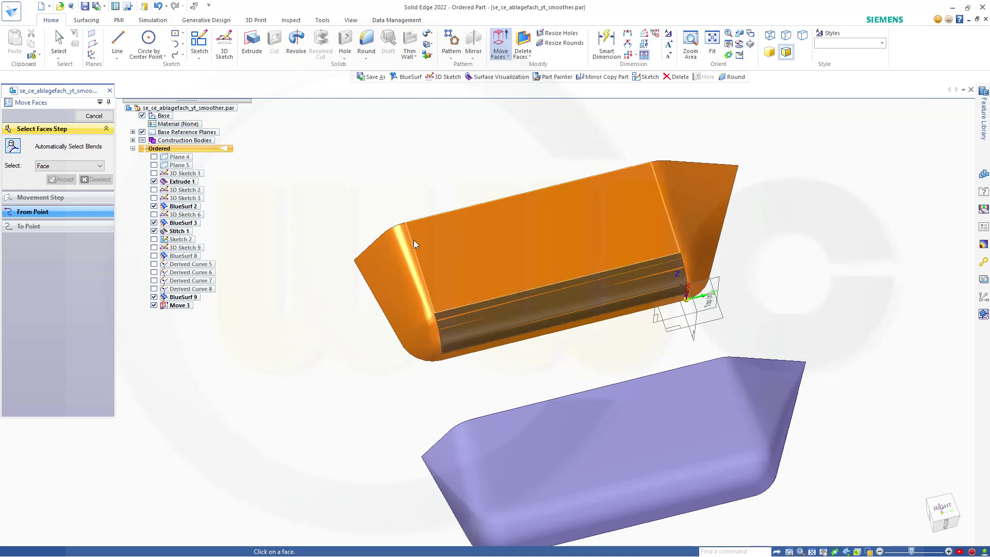
{"action": "left_click", "coordinate": [100, 169]}
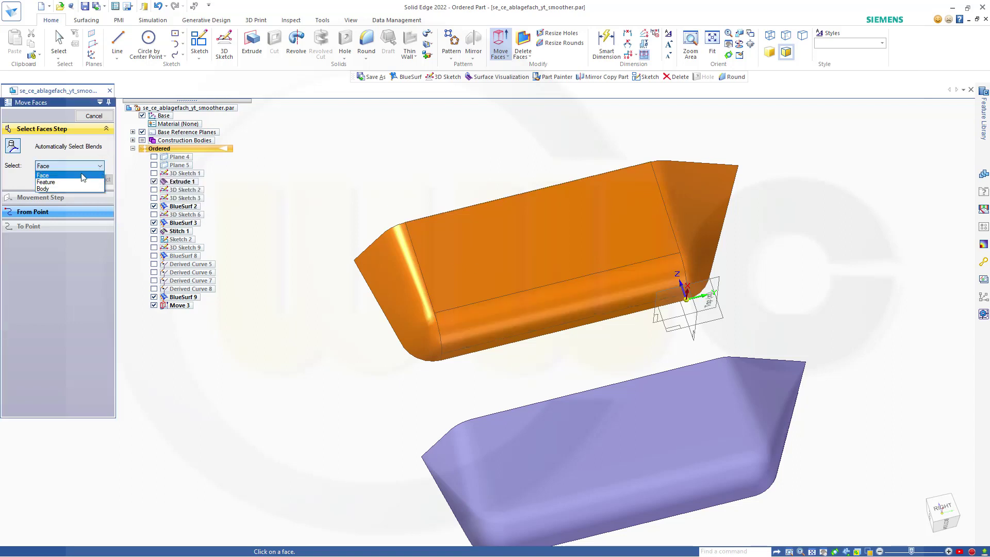
{"action": "left_click", "coordinate": [52, 188]}
{"action": "left_click", "coordinate": [475, 264]}
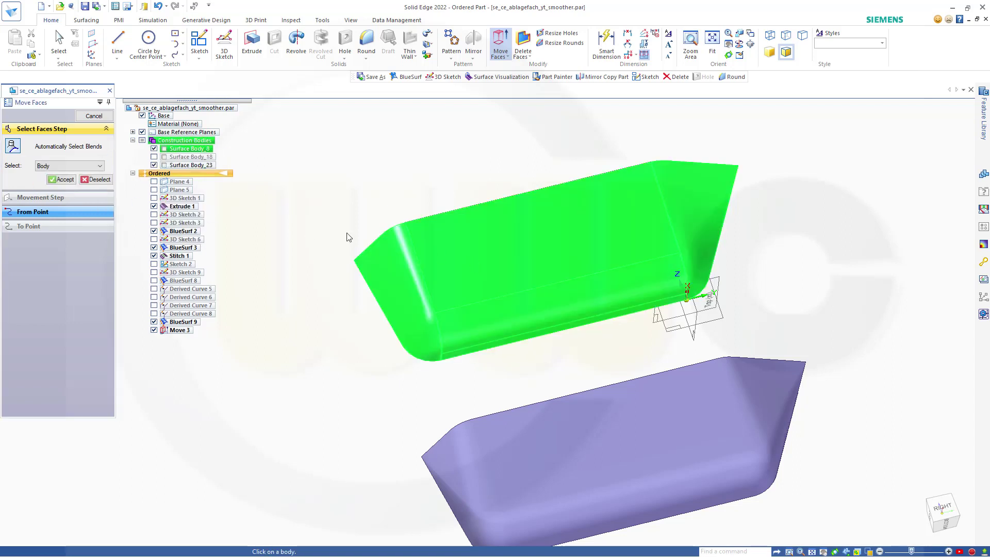
{"action": "left_click", "coordinate": [66, 178]}
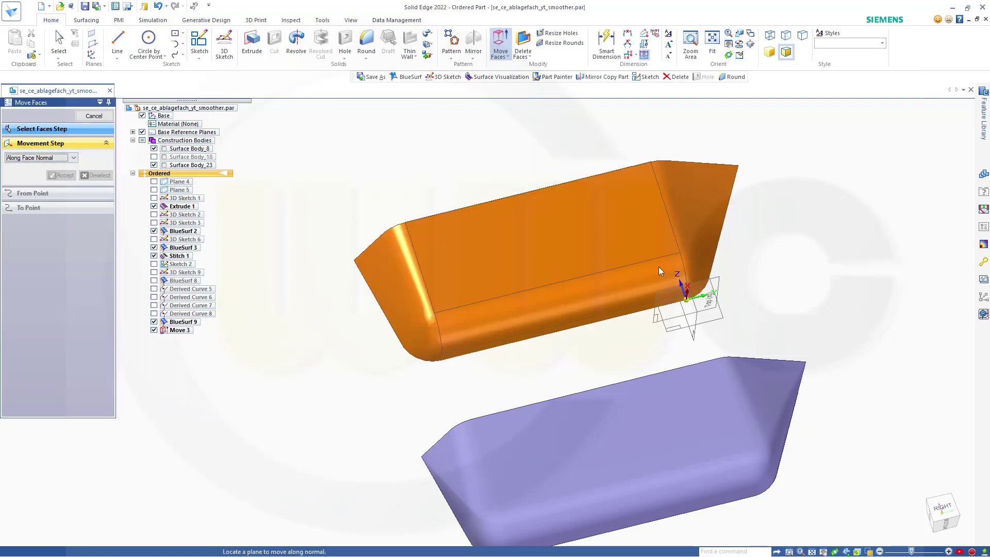
- Move the stitched body freely upward from the origin, normal to the Top reference plane, and end the Move Faces command
{"action": "left_click", "coordinate": [717, 278]}
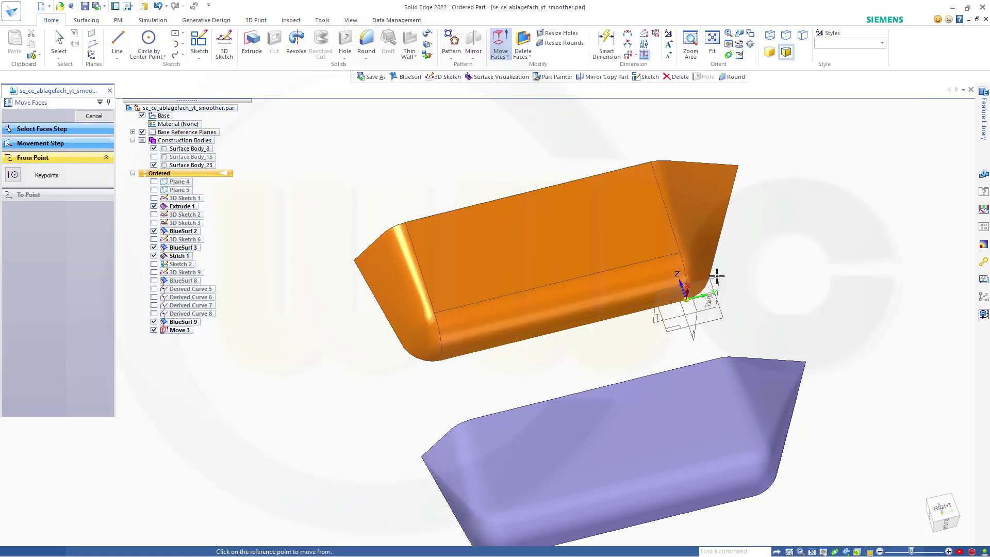
{"action": "left_click", "coordinate": [687, 302]}
{"action": "middle_click_drag", "start_coordinate": [592, 265], "coordinate": [644, 389]}
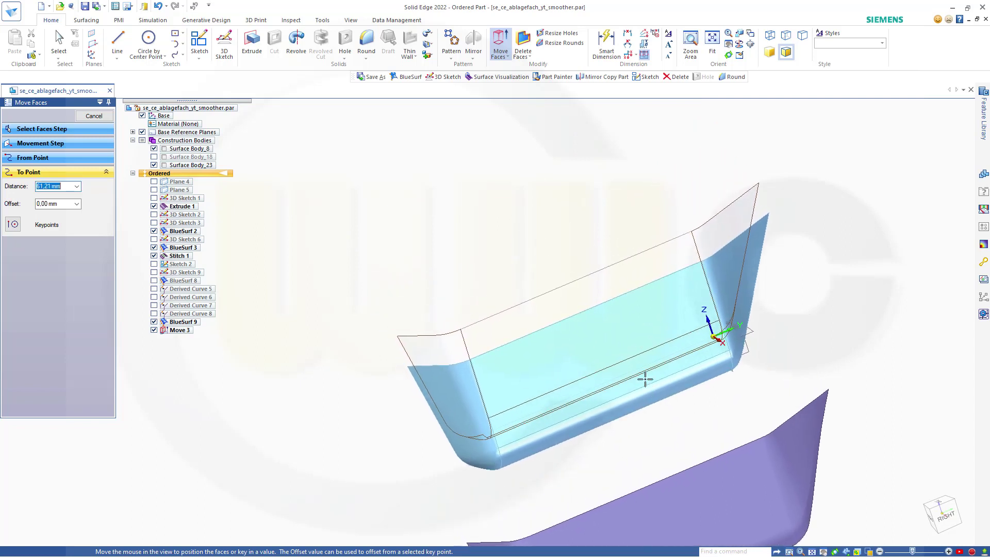
{"action": "left_click", "coordinate": [512, 193]}
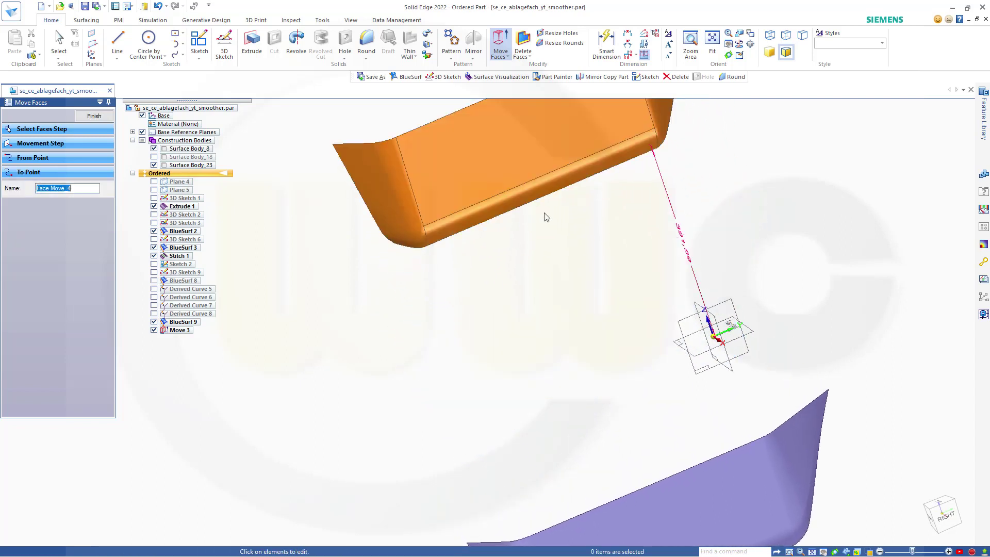
{"action": "left_click", "coordinate": [94, 116]}
{"action": "key", "text": "Escape"}
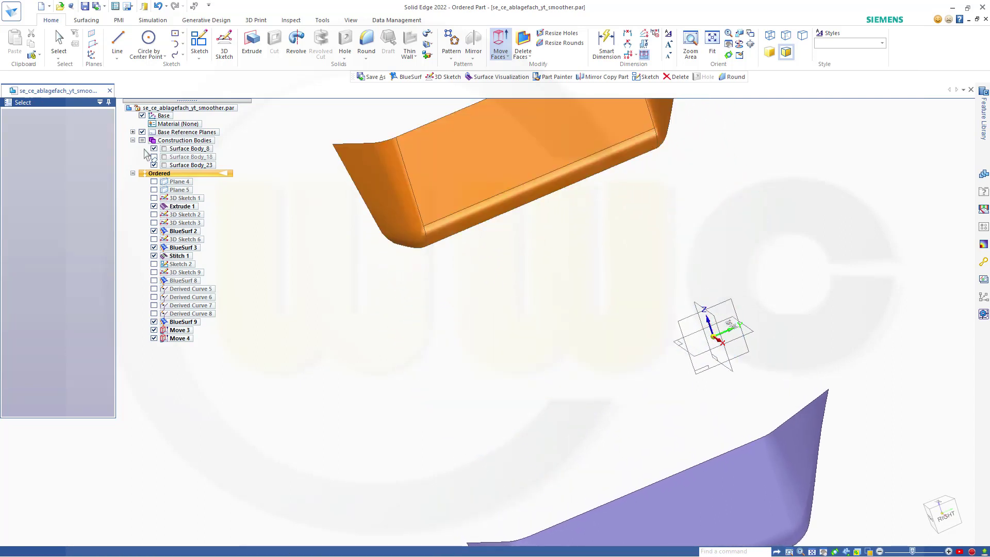
- Show BlueSurf 8 between the two moved surfaces so that all three tray variants are visible together
{"action": "scroll", "coordinate": [480, 308], "scroll_direction": "up", "scroll_amount": 2}
{"action": "scroll", "coordinate": [530, 324], "scroll_direction": "down", "scroll_amount": 5}
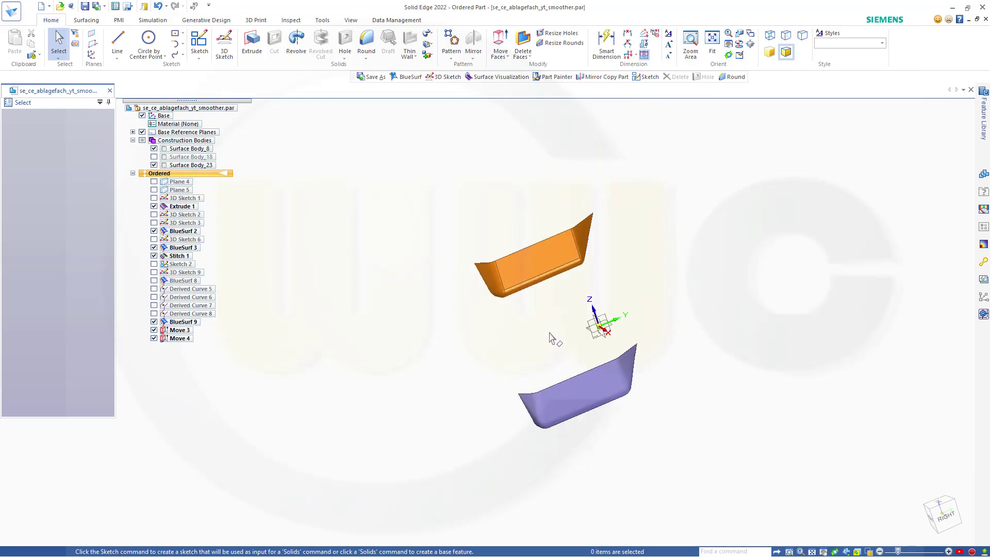
{"action": "middle_click_drag", "start_coordinate": [546, 337], "coordinate": [423, 289]}
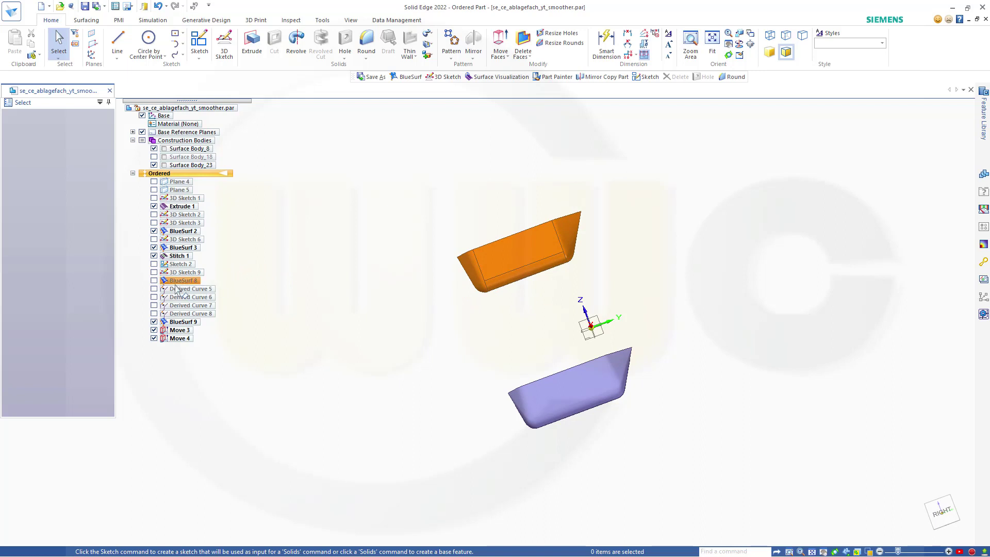
{"action": "left_click", "coordinate": [154, 280]}
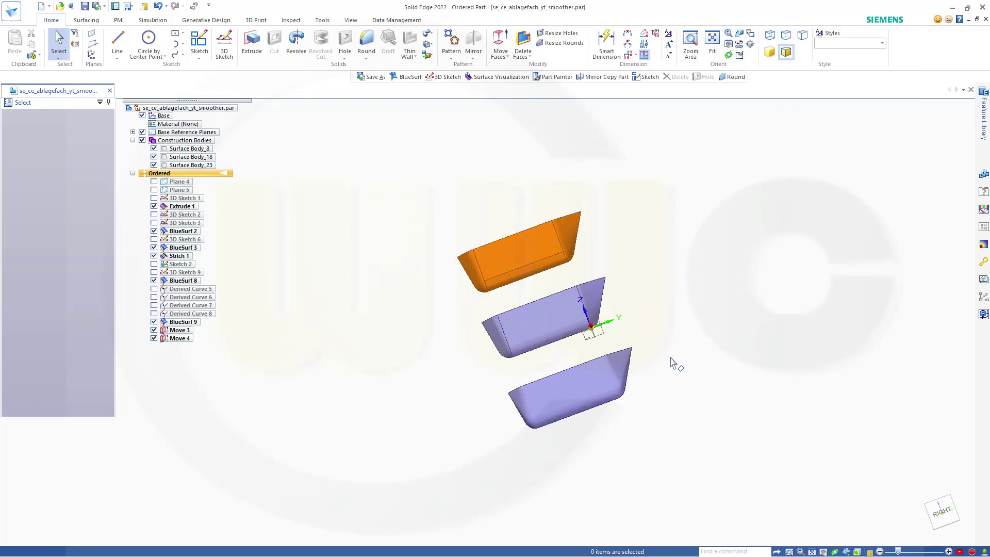
{"action": "scroll", "coordinate": [675, 360], "scroll_direction": "up", "scroll_amount": 1}
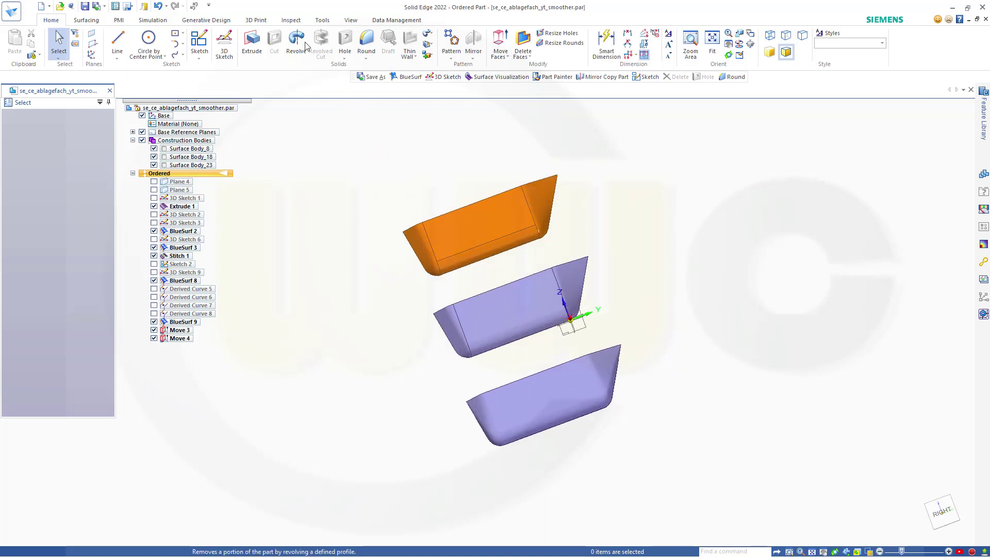
- Turn on Surface Visualization and display the surface mesh on the faces of the upper stitched body
{"action": "left_click", "coordinate": [292, 22]}
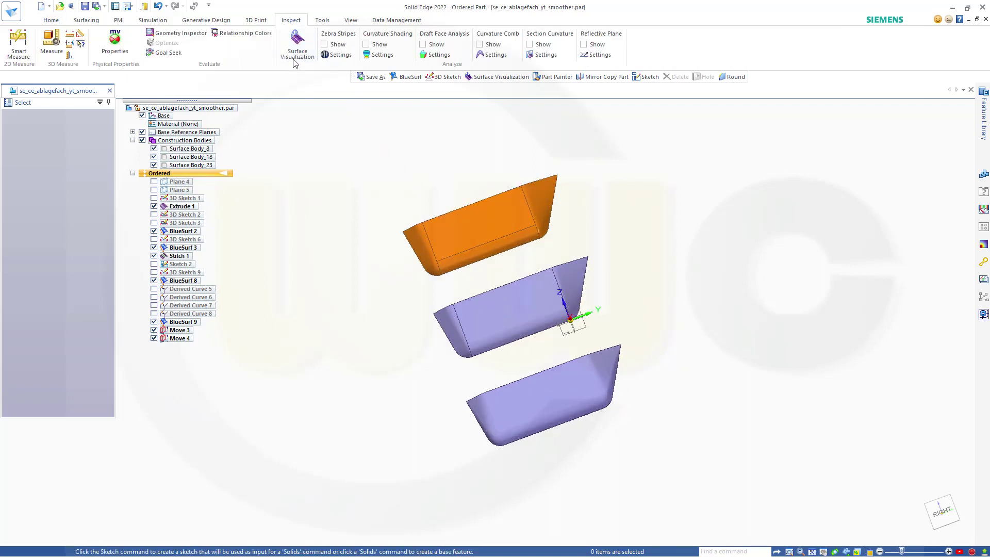
{"action": "left_click", "coordinate": [298, 43]}
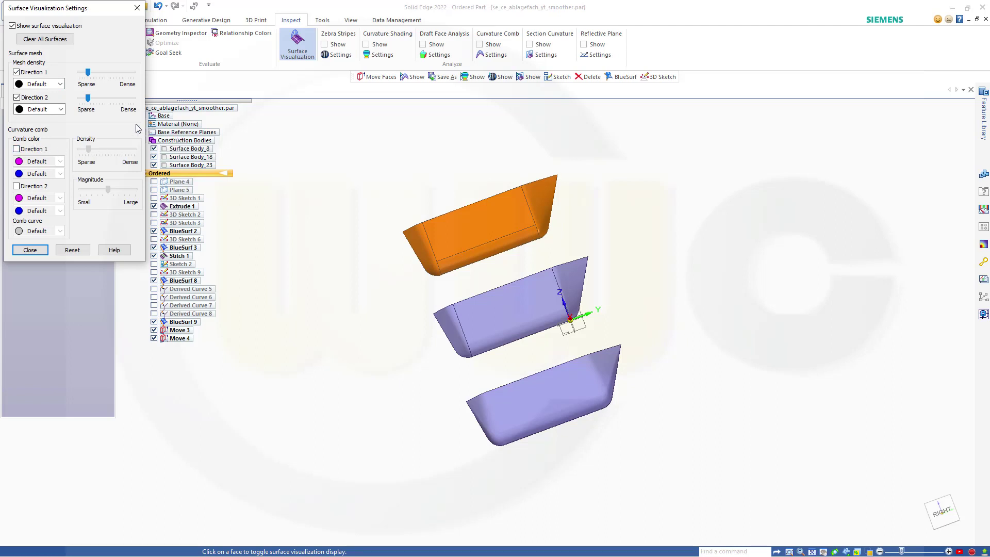
{"action": "left_click", "coordinate": [468, 239]}
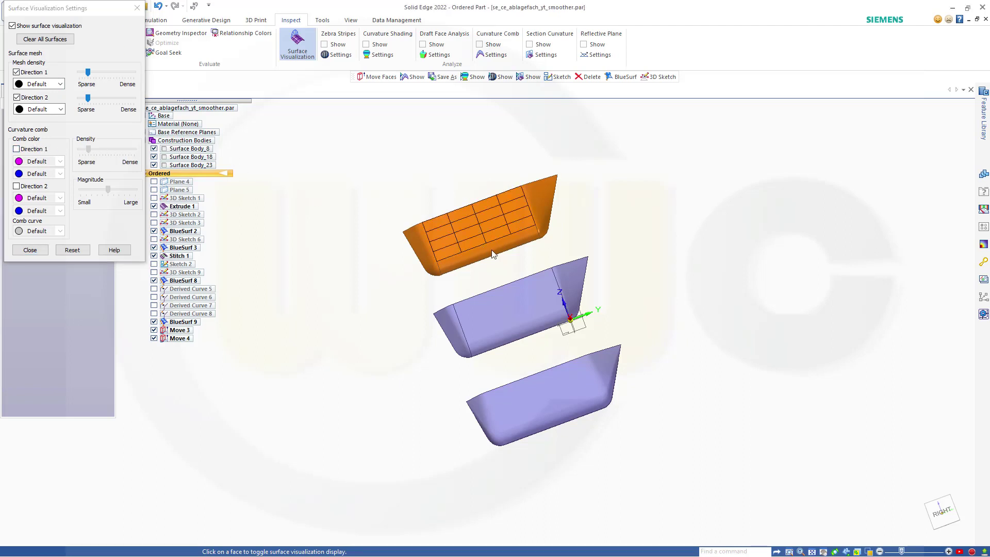
{"action": "scroll", "coordinate": [485, 271], "scroll_direction": "up", "scroll_amount": 3}
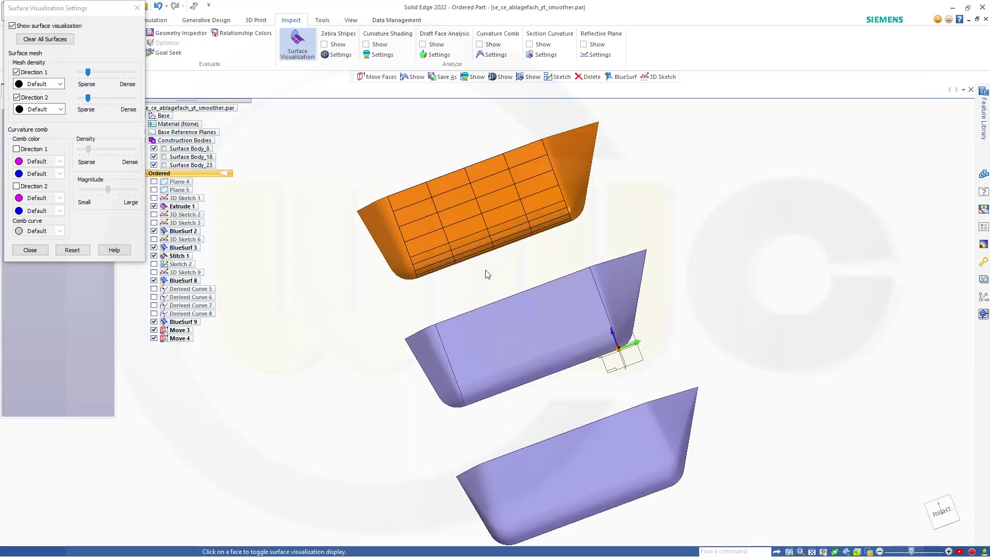
{"action": "left_click", "coordinate": [391, 243]}
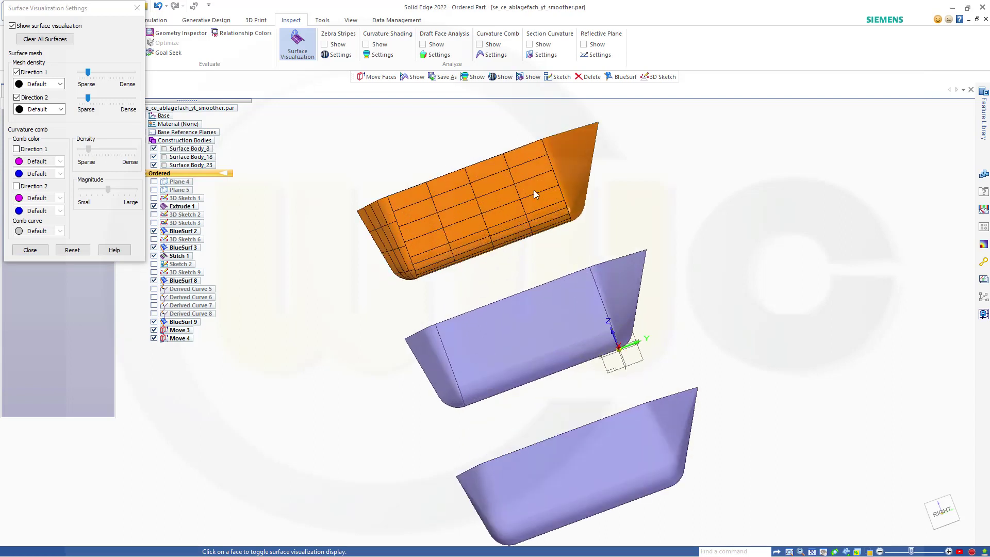
{"action": "left_click", "coordinate": [571, 165]}
- Display the surface mesh on the middle surface's three faces and the lower BlueSurf, close the visualization settings and compare the meshes
{"action": "middle_click_drag", "start_coordinate": [523, 233], "coordinate": [505, 179], "text": "shift"}
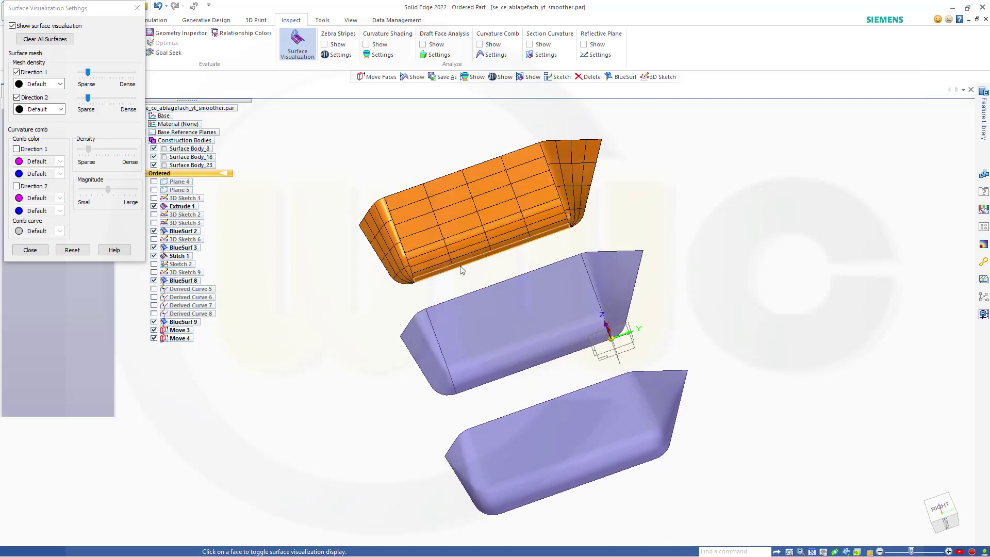
{"action": "left_click", "coordinate": [484, 323]}
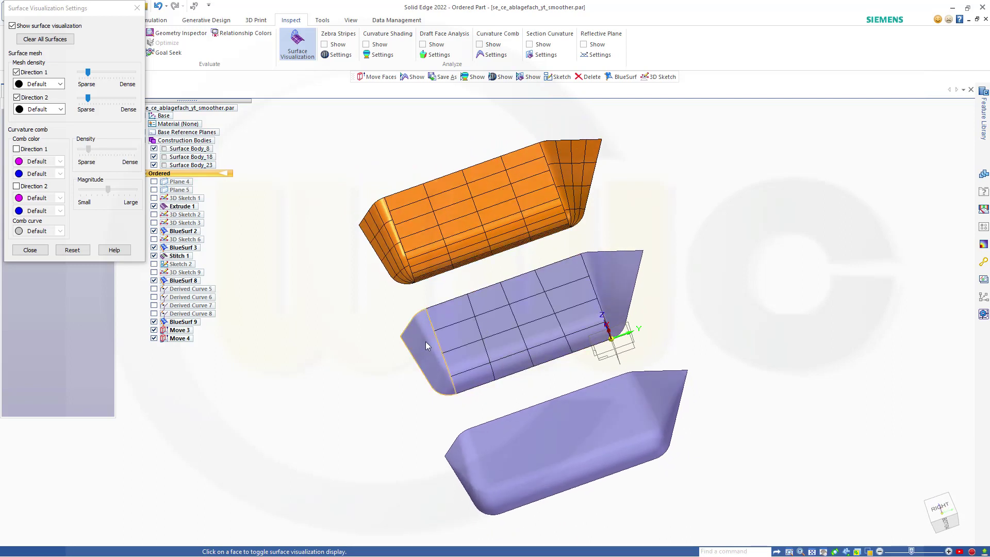
{"action": "left_click", "coordinate": [425, 341]}
{"action": "left_click", "coordinate": [617, 276]}
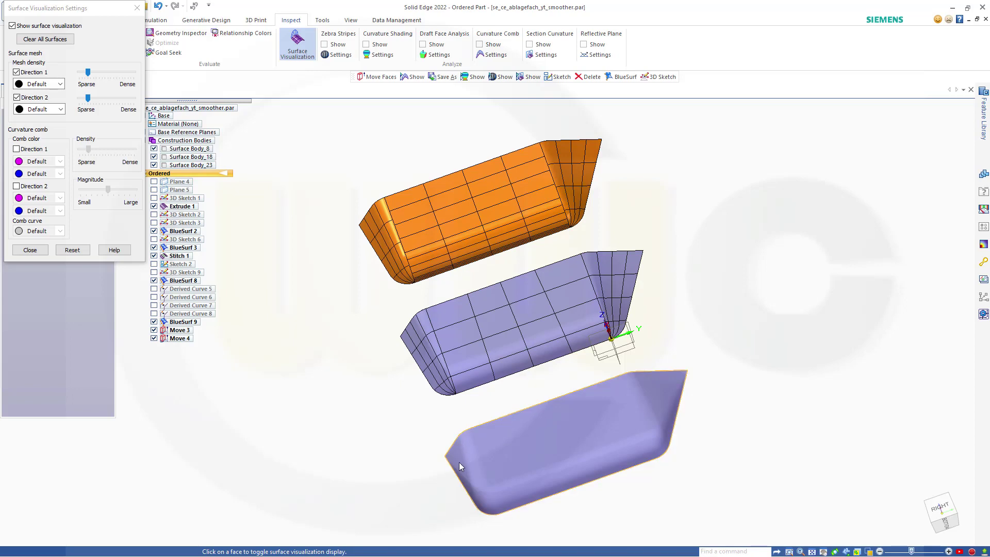
{"action": "left_click", "coordinate": [534, 451]}
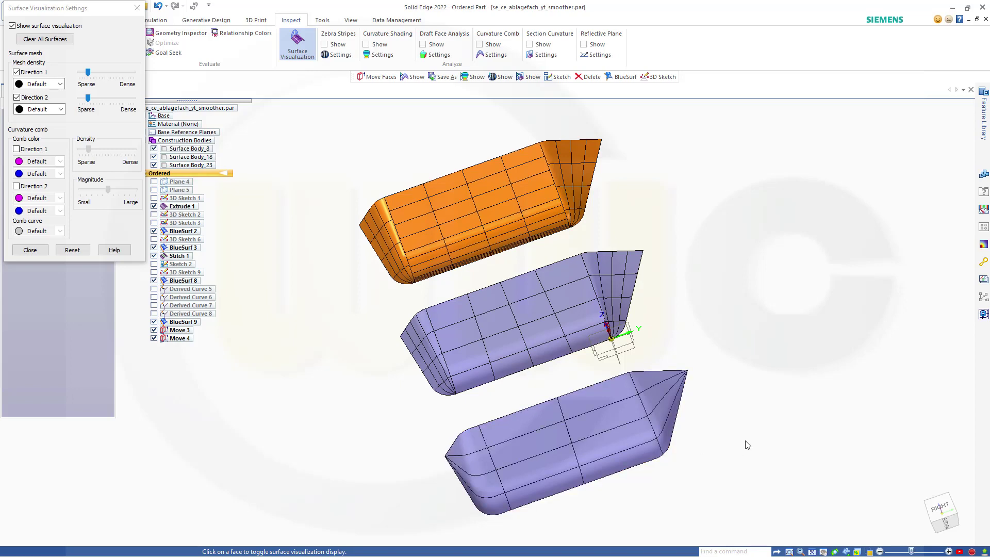
{"action": "middle_click_drag", "start_coordinate": [750, 437], "coordinate": [603, 430]}
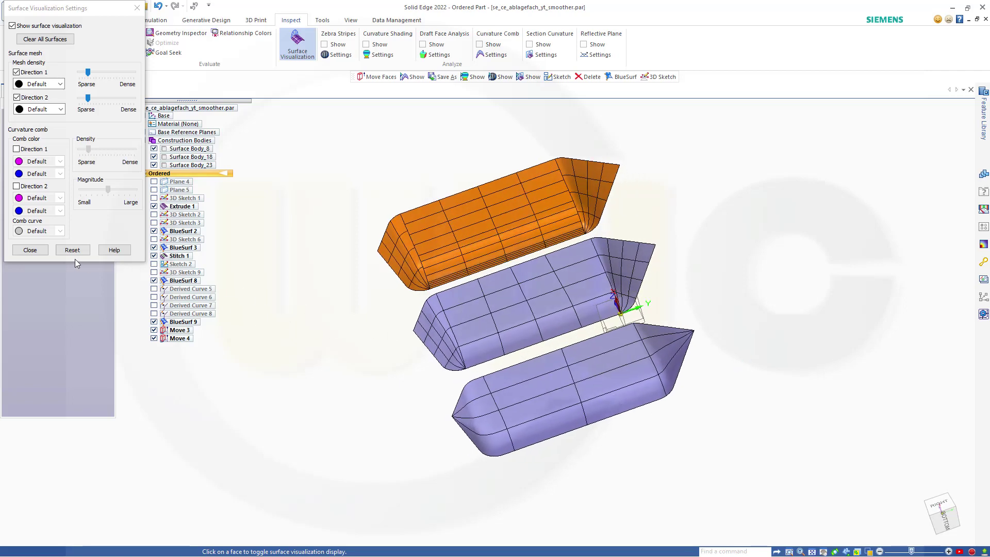
{"action": "left_click", "coordinate": [30, 250]}
{"action": "middle_click_drag", "start_coordinate": [571, 320], "coordinate": [686, 326]}
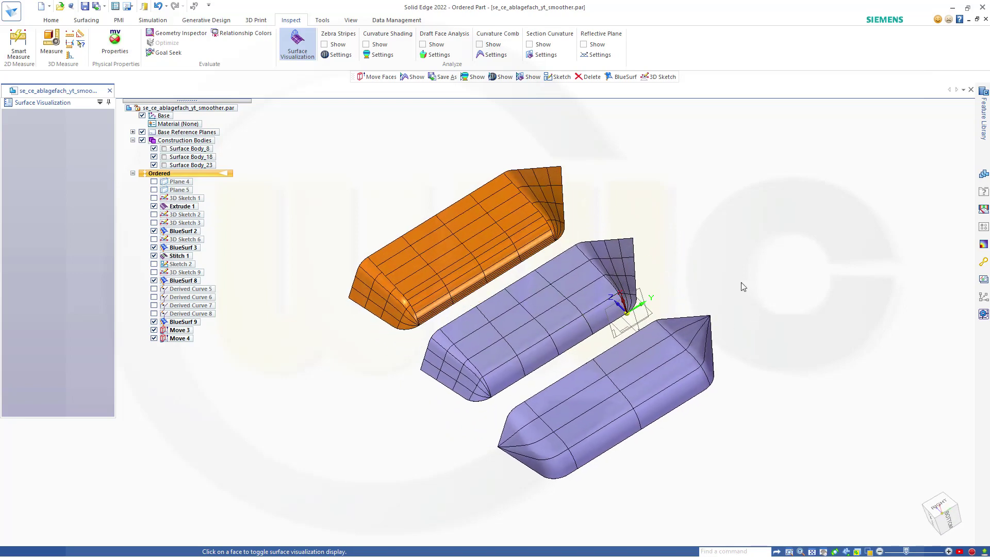